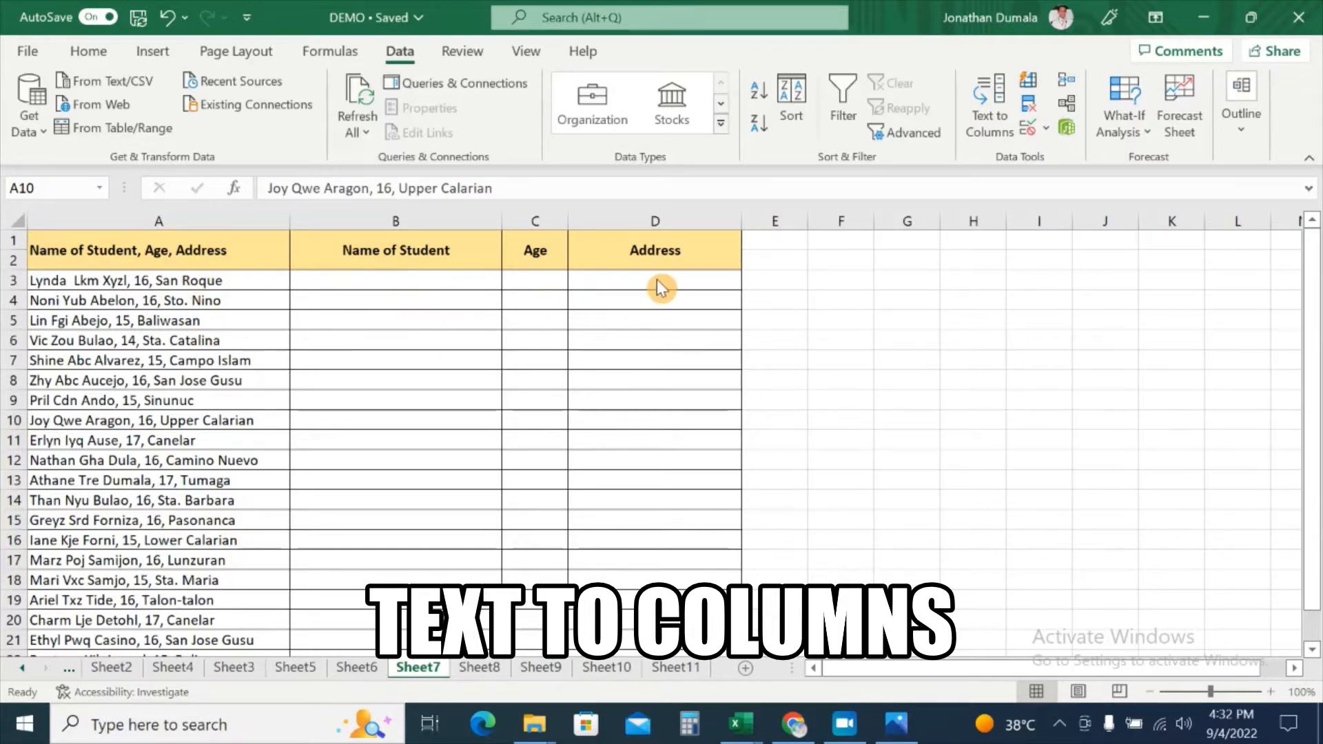
# Start splitting the student entries in A3:A23 with Text to Columns as delimited data, adding Comma as a delimiter.
pyautogui.press('F2')
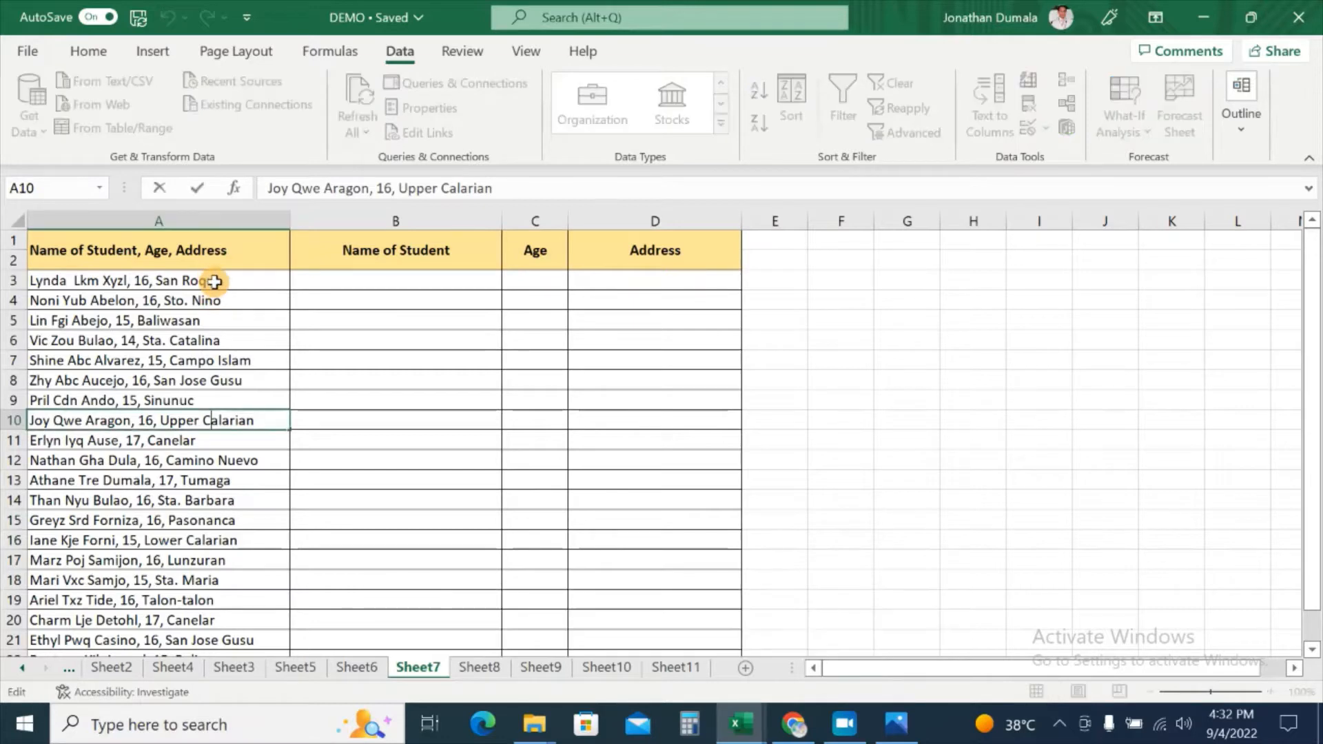
pyautogui.click(214, 281)
pyautogui.hotkey('shift', 'Down')
pyautogui.hotkey('shift', 'Down')
pyautogui.hotkey('shift', 'Down')
pyautogui.hotkey('shift', 'Down')
pyautogui.hotkey('shift', 'Down')
pyautogui.hotkey('shift', 'Down')
pyautogui.hotkey('shift', 'Down')
pyautogui.hotkey('shift', 'Down')
pyautogui.hotkey('shift', 'Down')
pyautogui.hotkey('shift', 'Down')
pyautogui.hotkey('shift', 'Down')
pyautogui.hotkey('shift', 'Down')
pyautogui.hotkey('shift', 'Down')
pyautogui.hotkey('shift', 'Down')
pyautogui.hotkey('shift', 'Down')
pyautogui.hotkey('shift', 'Down')
pyautogui.hotkey('shift', 'Down')
pyautogui.hotkey('shift', 'Down')
pyautogui.hotkey('shift', 'Down')
pyautogui.hotkey('shift', 'Down')
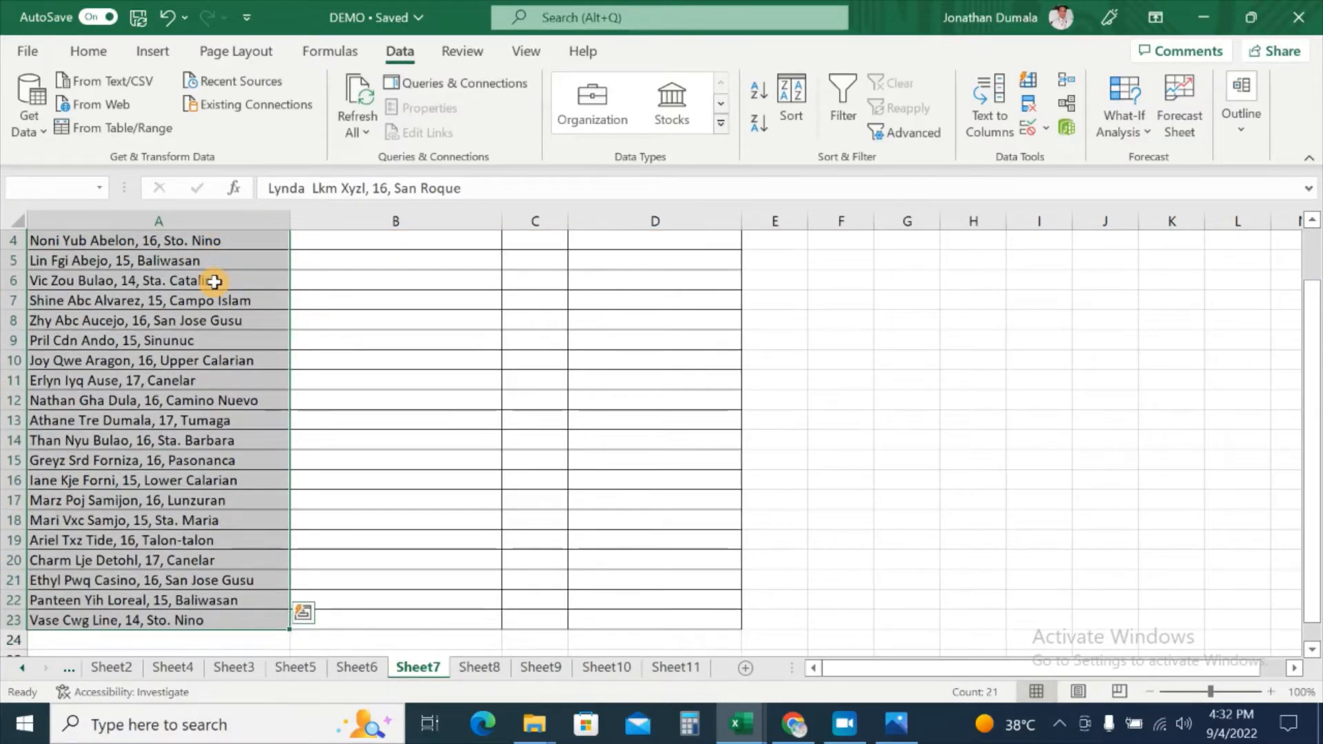
pyautogui.scroll(1, 206, 330)
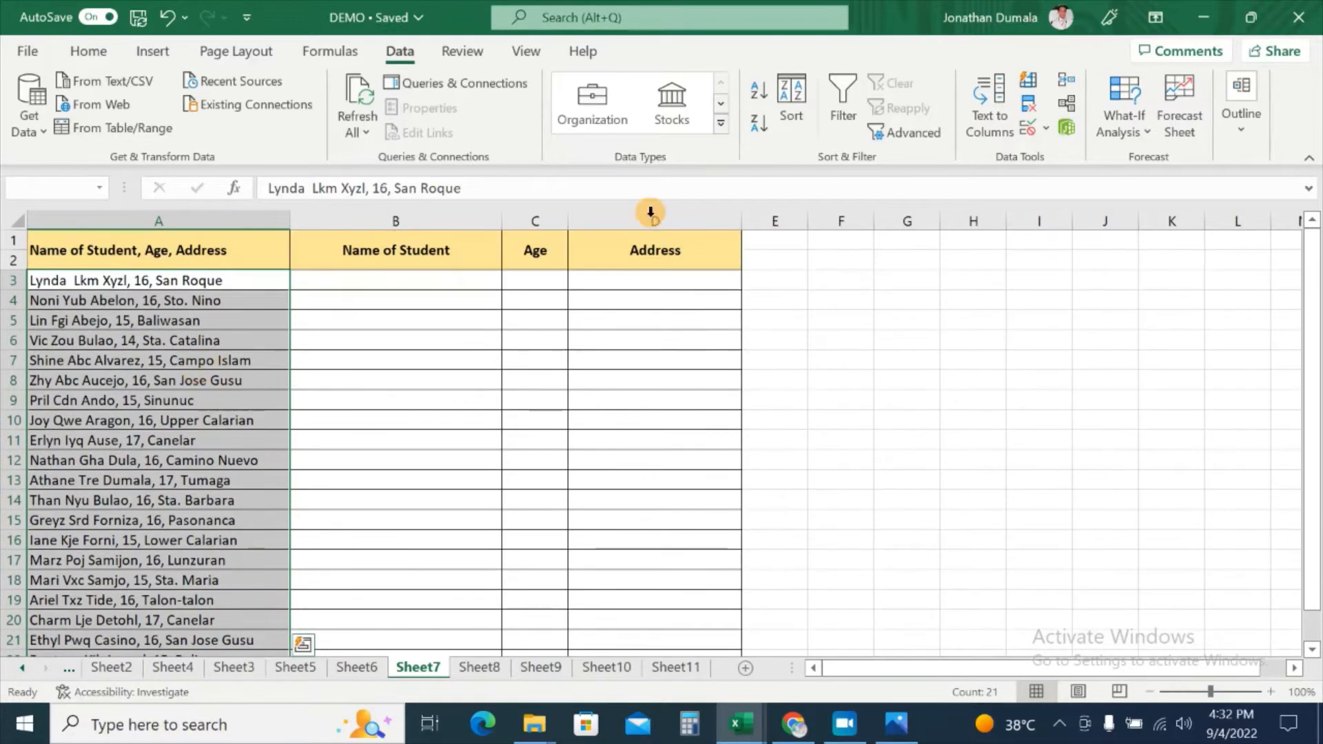
pyautogui.click(1002, 127)
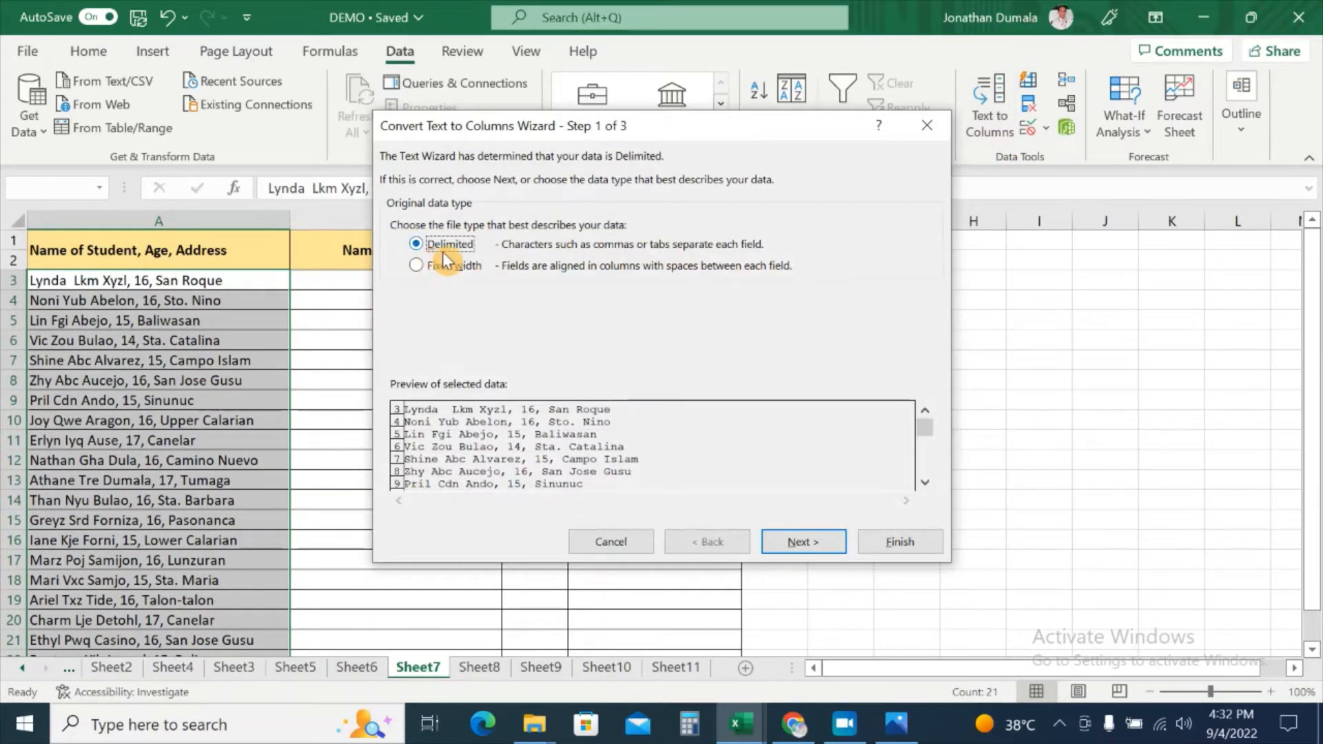
pyautogui.click(818, 548)
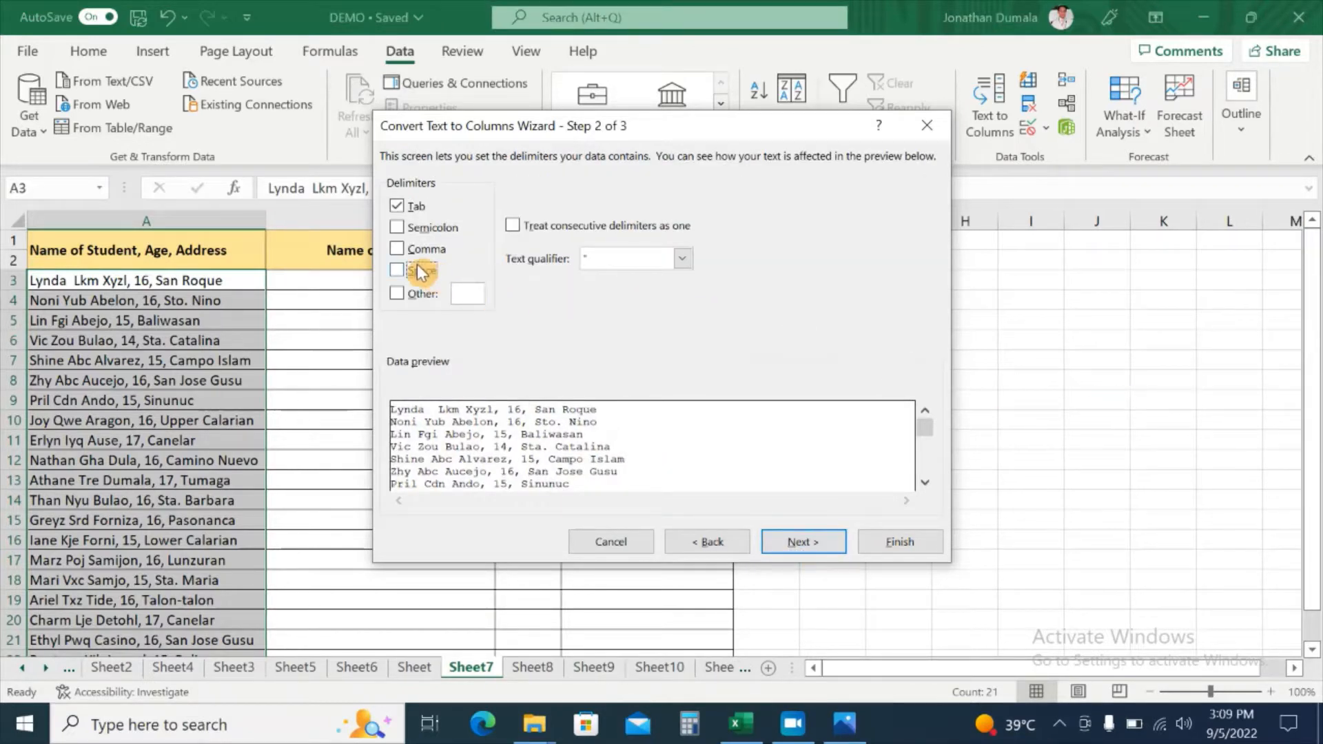
pyautogui.click(399, 253)
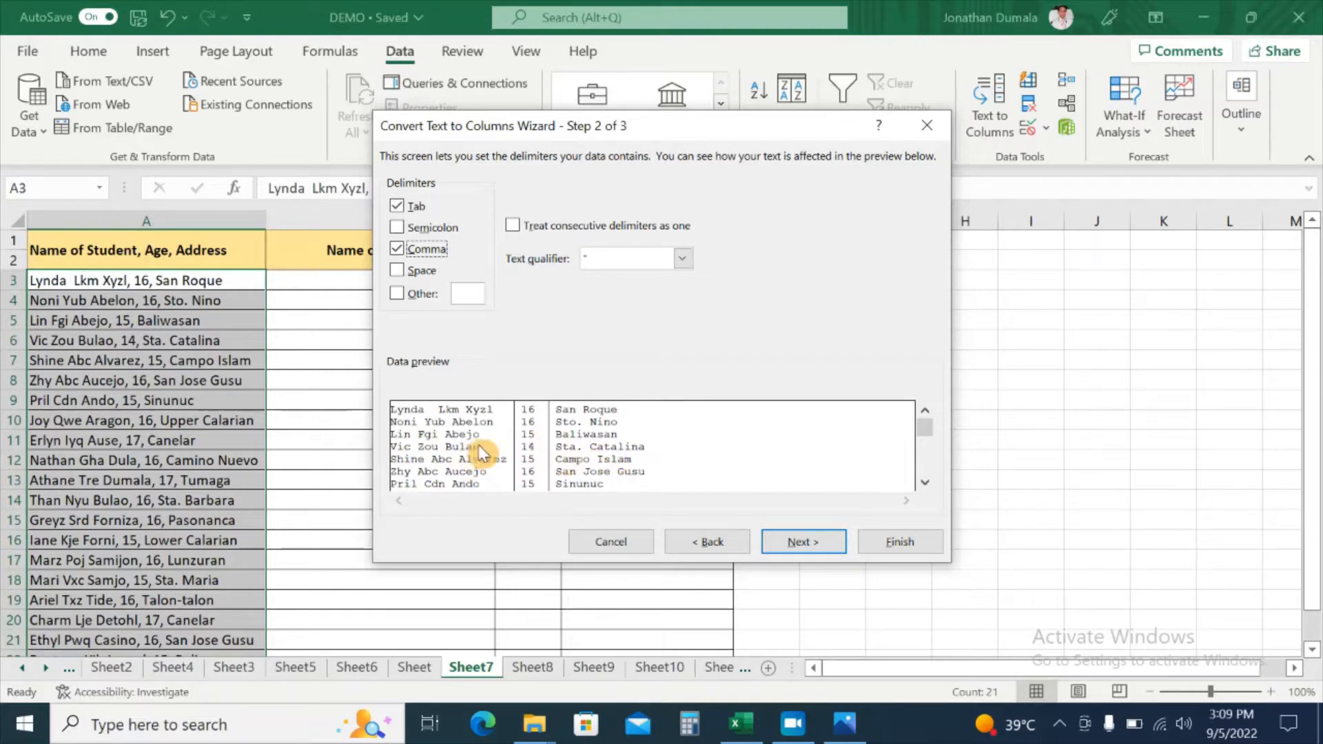
pyautogui.click(789, 545)
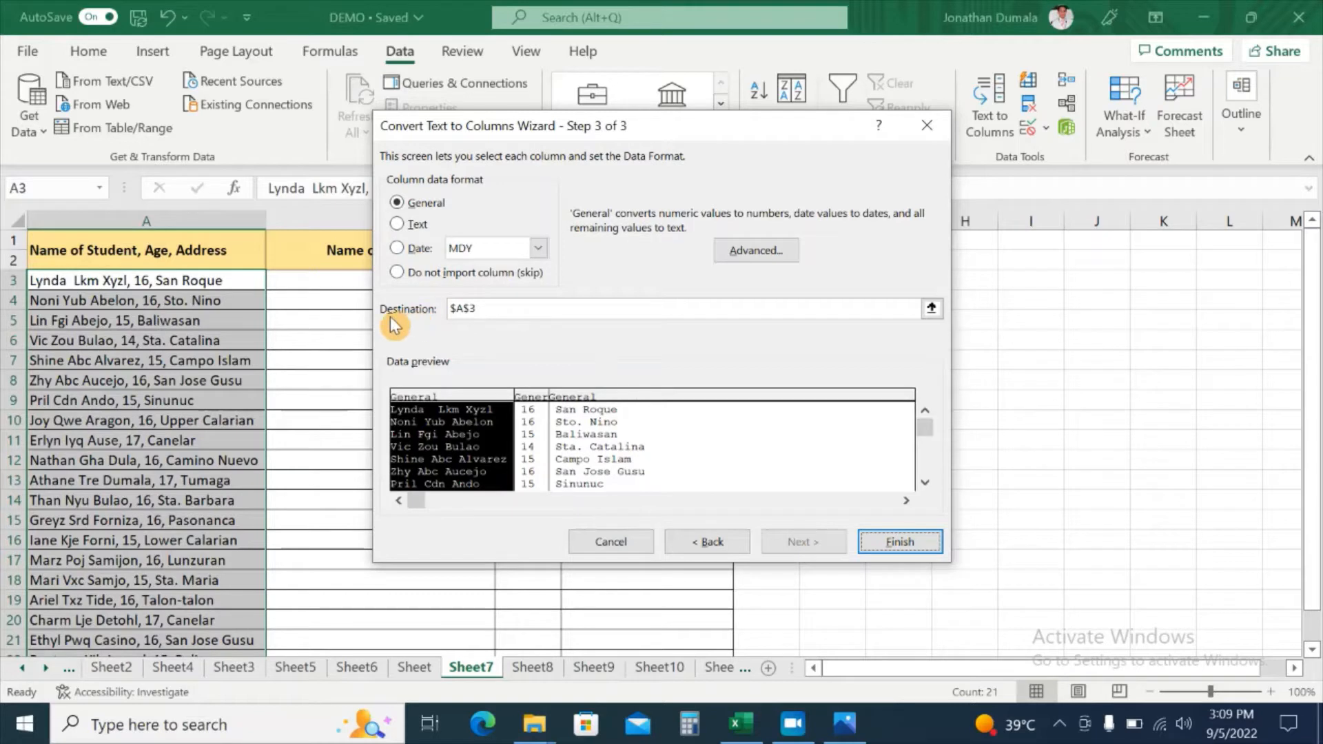
# Set the split data's destination to B3:D23 and complete the conversion, replacing the existing cell contents.
pyautogui.click(931, 310)
pyautogui.click(324, 278)
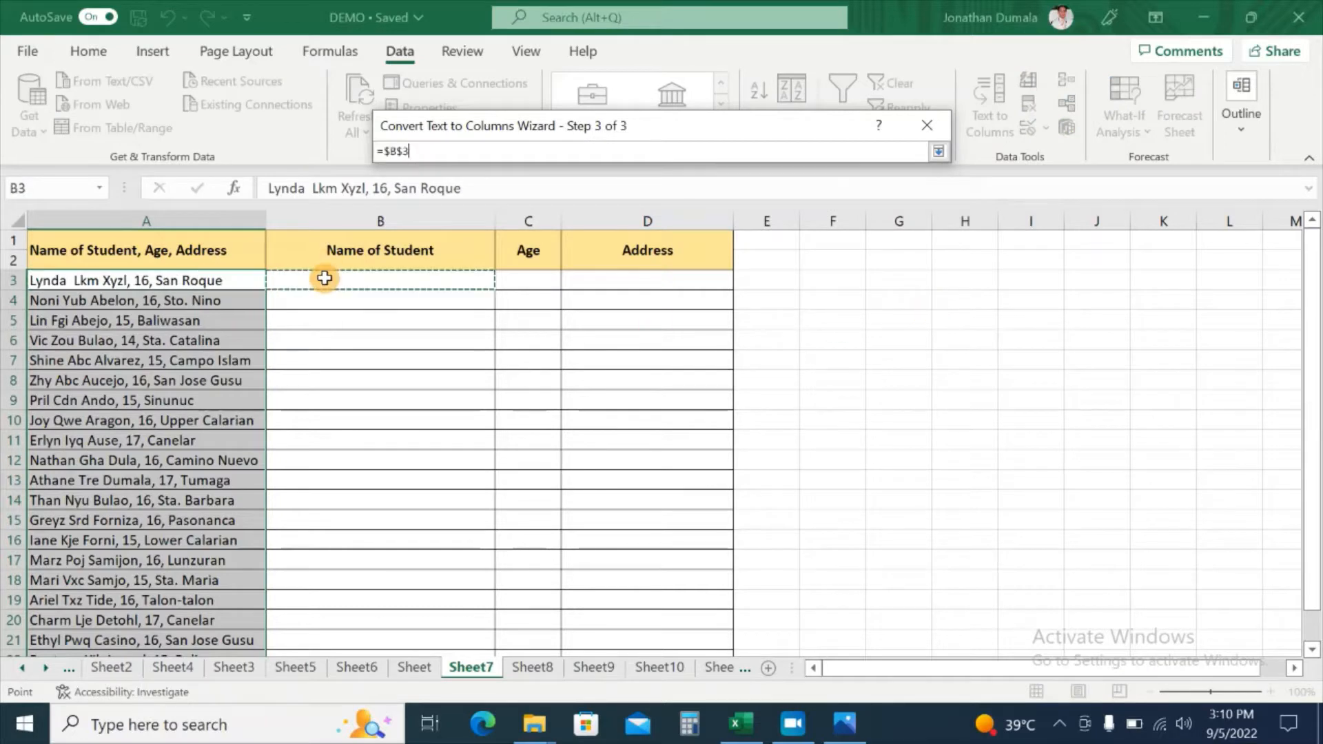
pyautogui.moveTo(325, 277); pyautogui.dragTo(589, 618)
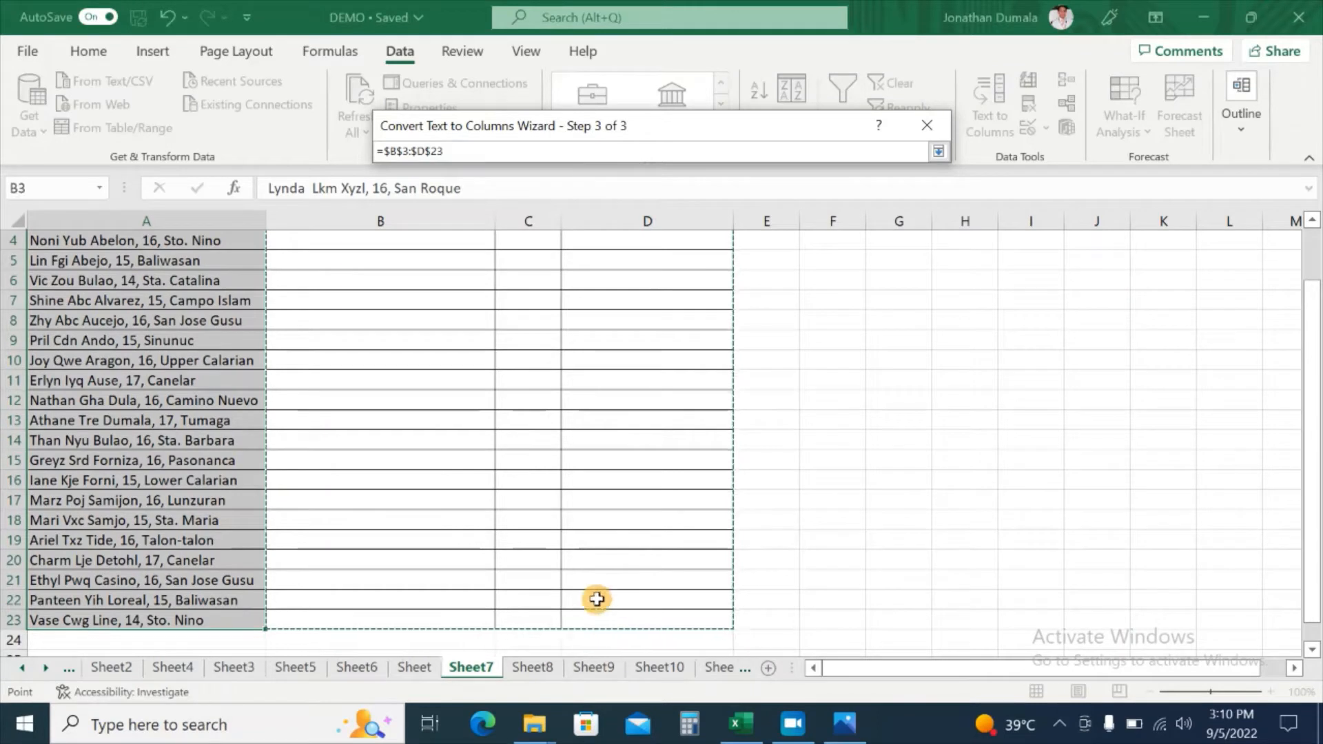
pyautogui.click(938, 152)
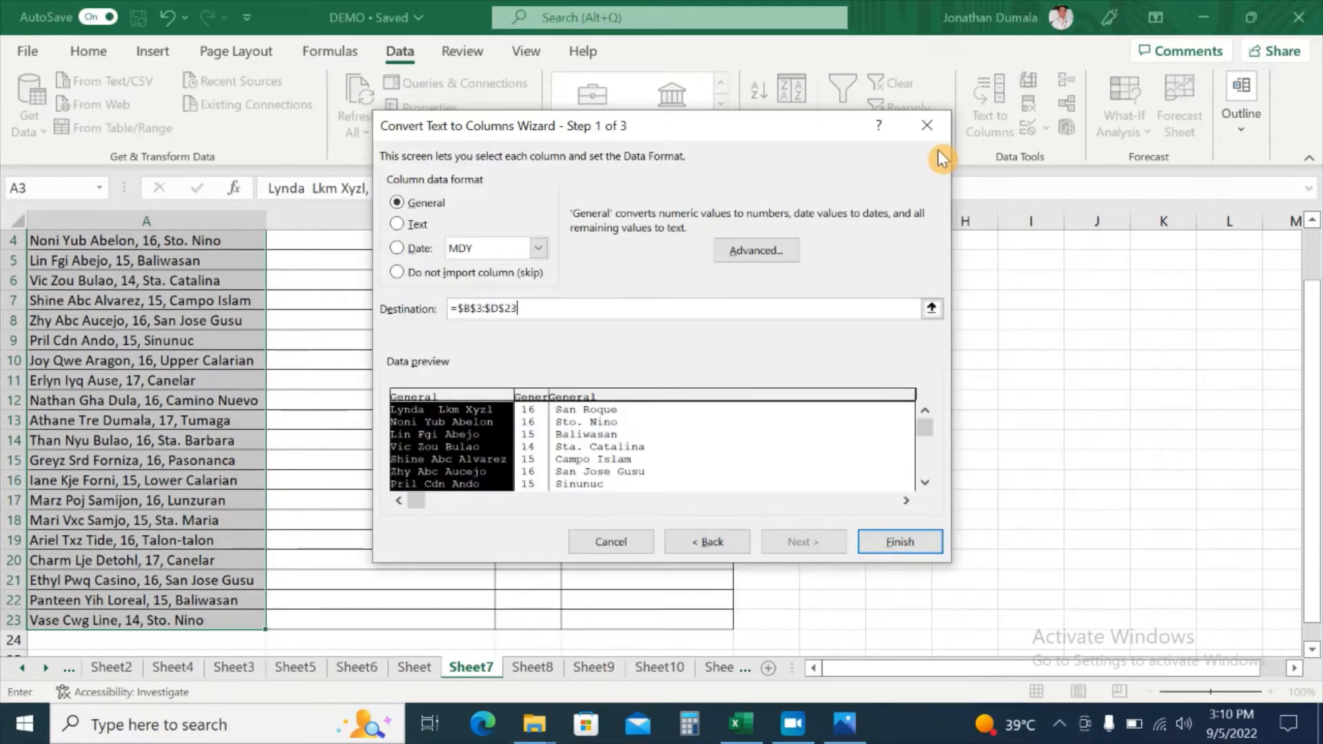
pyautogui.click(921, 544)
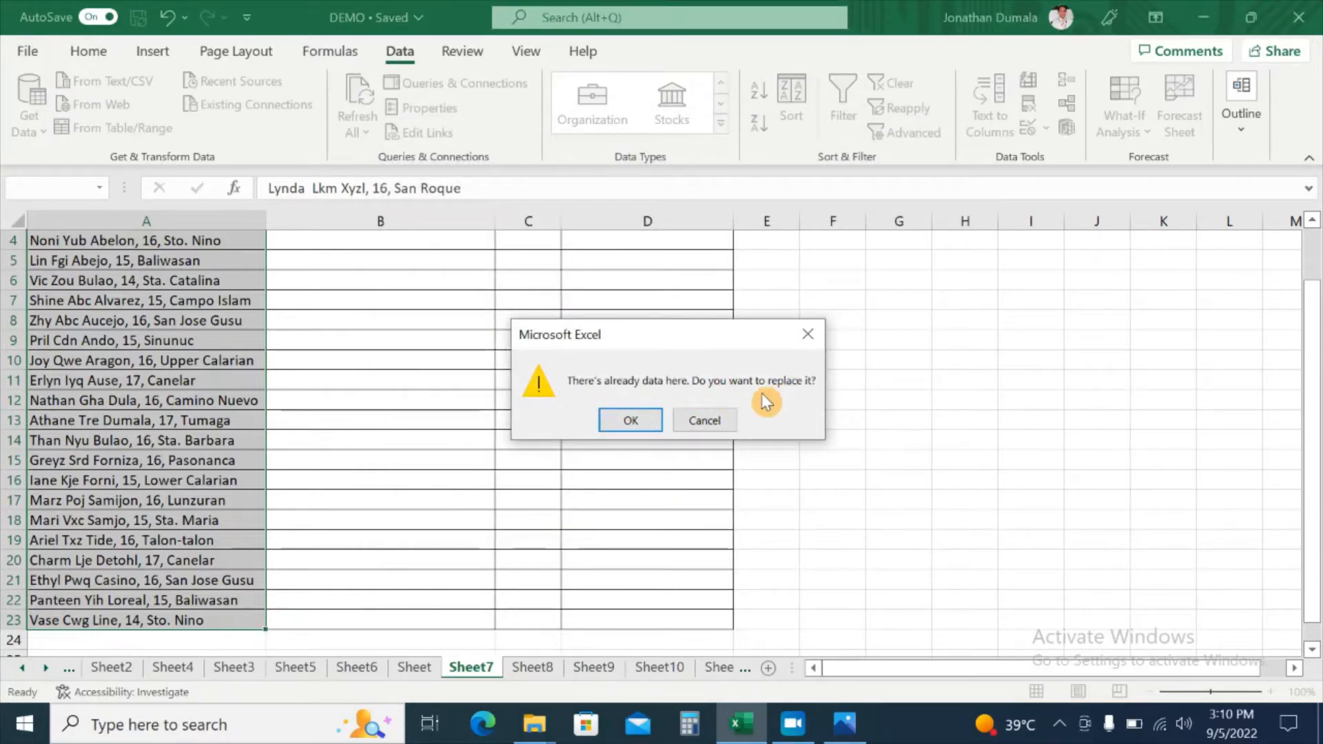
pyautogui.click(630, 420)
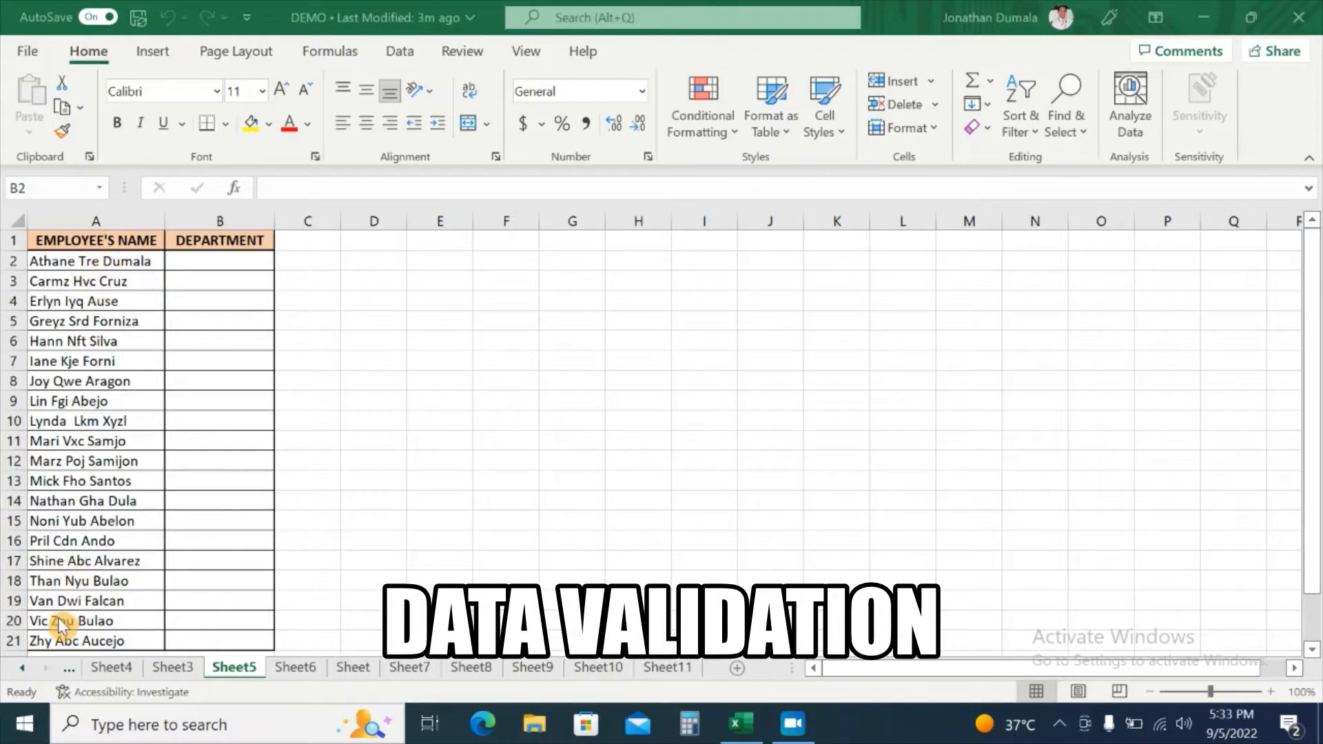
# Start a data validation rule for the DEPARTMENT cells B2:B21 that allows a List.
pyautogui.click(251, 261)
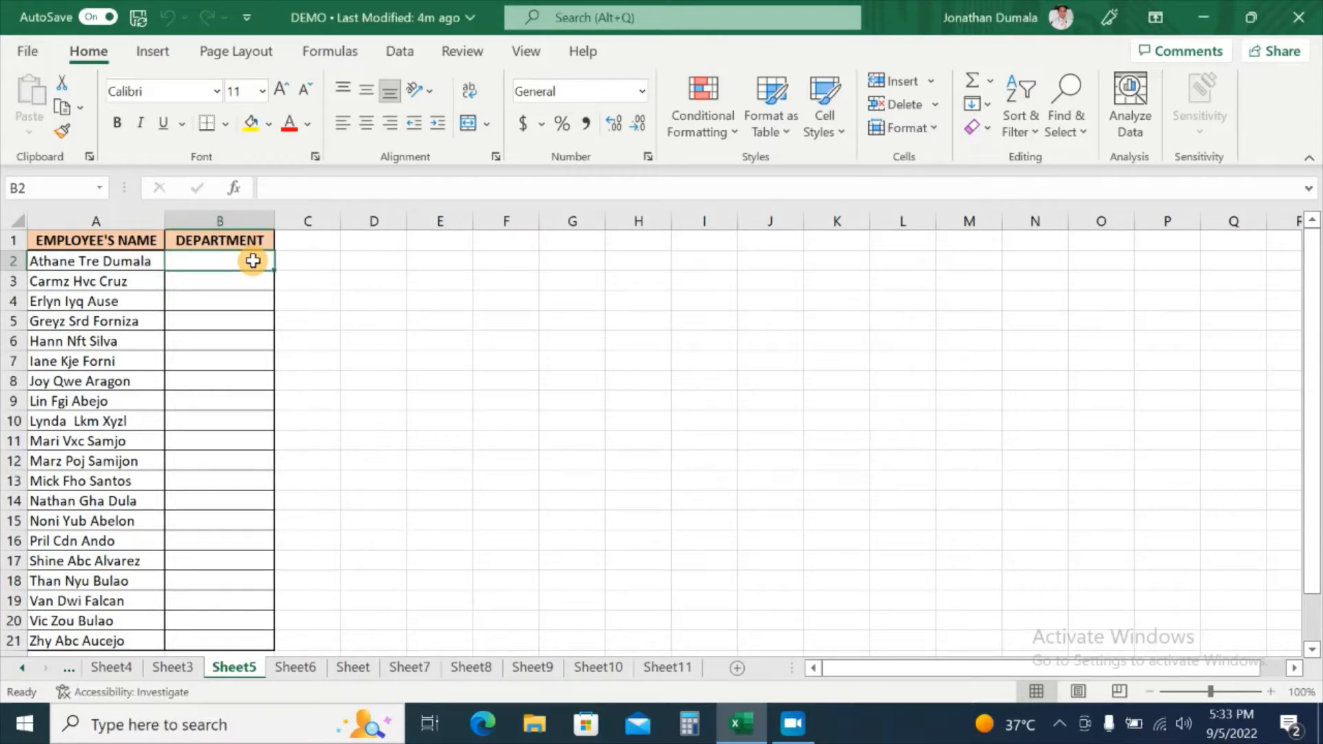
pyautogui.hotkey('shift', 'Down')
pyautogui.hotkey('shift', 'Down')
pyautogui.hotkey('shift', 'Down')
pyautogui.hotkey('shift', 'Down')
pyautogui.hotkey('shift', 'Down')
pyautogui.hotkey('shift', 'Down')
pyautogui.hotkey('shift', 'Down')
pyautogui.hotkey('shift', 'Down')
pyautogui.hotkey('shift', 'Down')
pyautogui.hotkey('shift', 'Down')
pyautogui.hotkey('shift', 'Down')
pyautogui.hotkey('shift', 'Down')
pyautogui.hotkey('shift', 'Down')
pyautogui.hotkey('shift', 'Down')
pyautogui.hotkey('shift', 'Down')
pyautogui.hotkey('shift', 'Down')
pyautogui.hotkey('shift', 'Down')
pyautogui.hotkey('shift', 'Down')
pyautogui.hotkey('shift', 'Down')
pyautogui.hotkey('shift', 'Down')
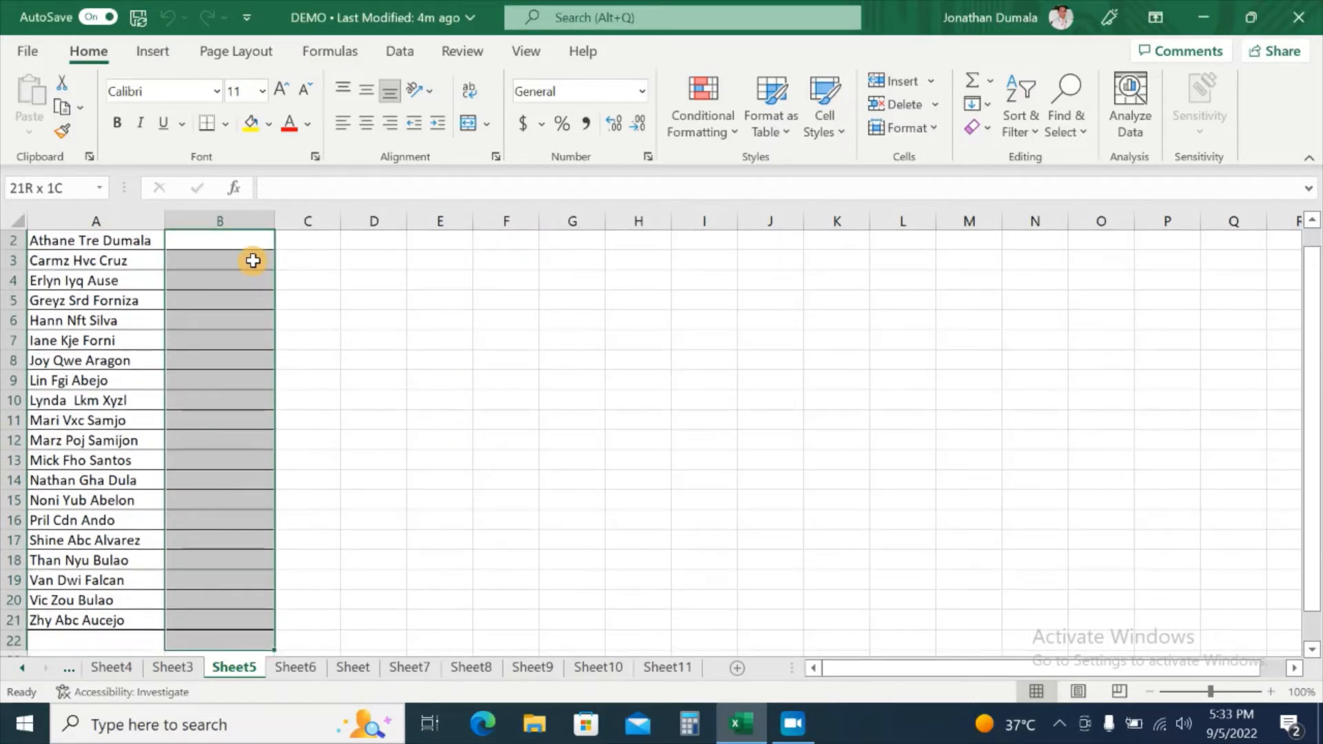
pyautogui.hotkey('shift', 'Up')
pyautogui.scroll(1, 552, 349)
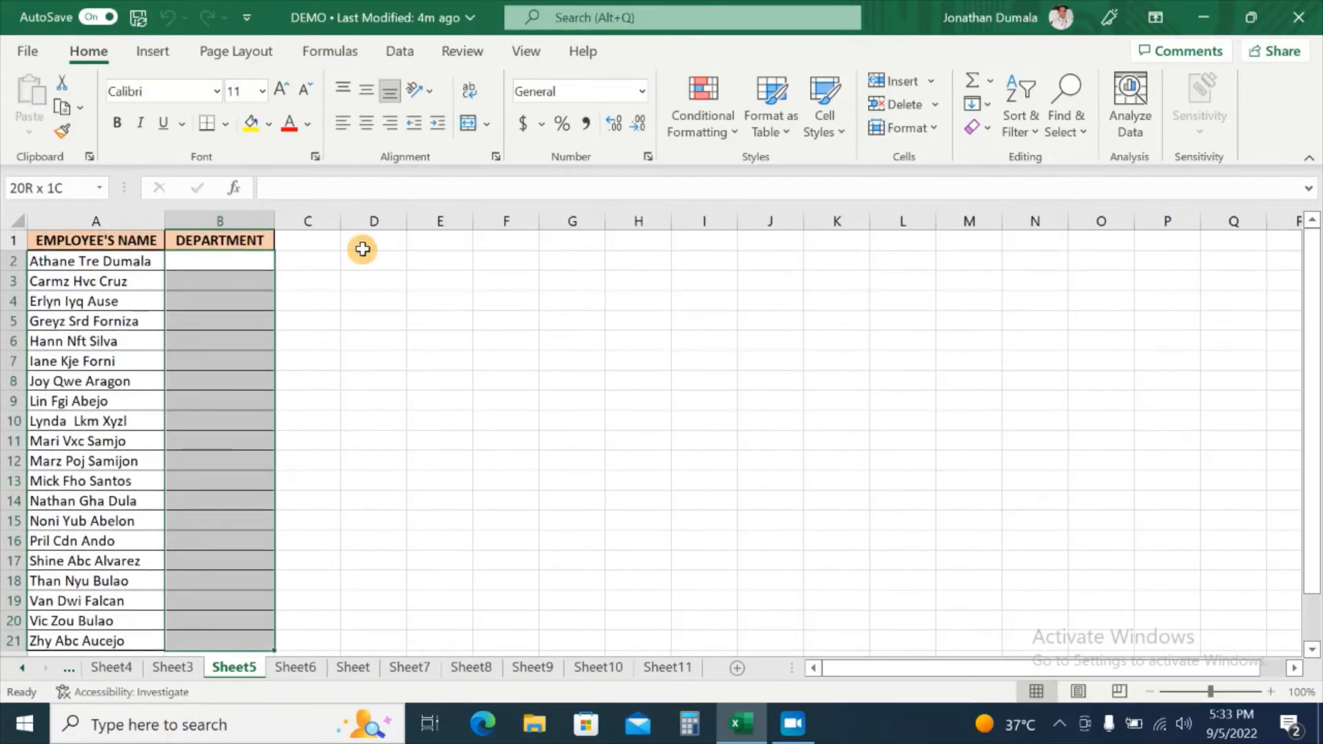
pyautogui.click(400, 52)
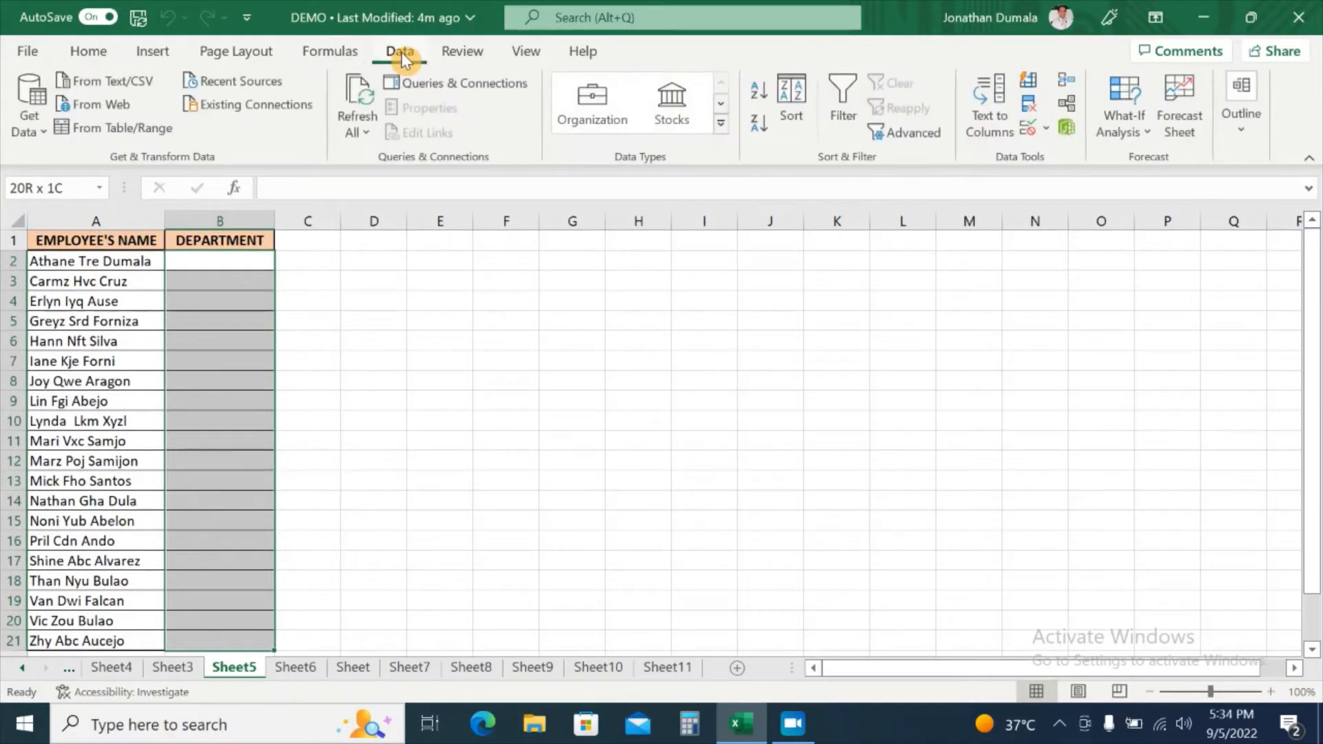
pyautogui.click(1028, 131)
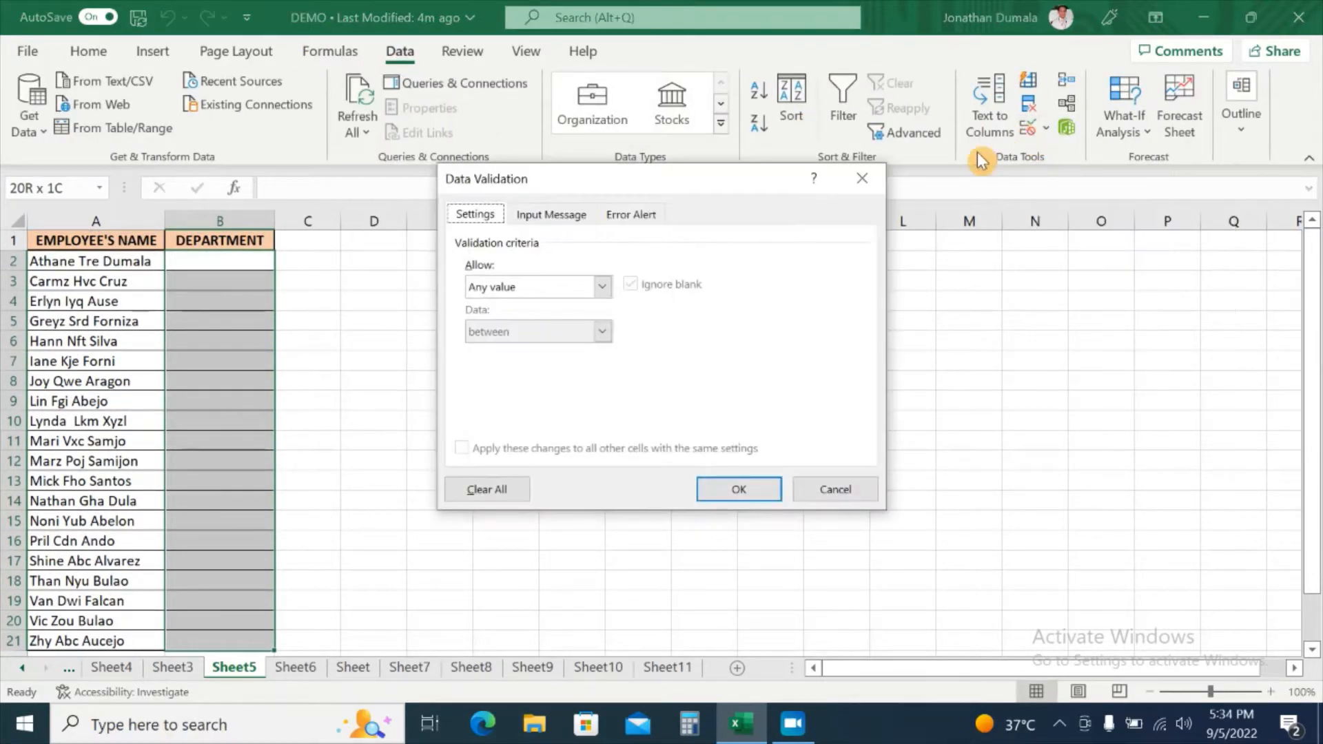
pyautogui.click(604, 288)
pyautogui.click(538, 349)
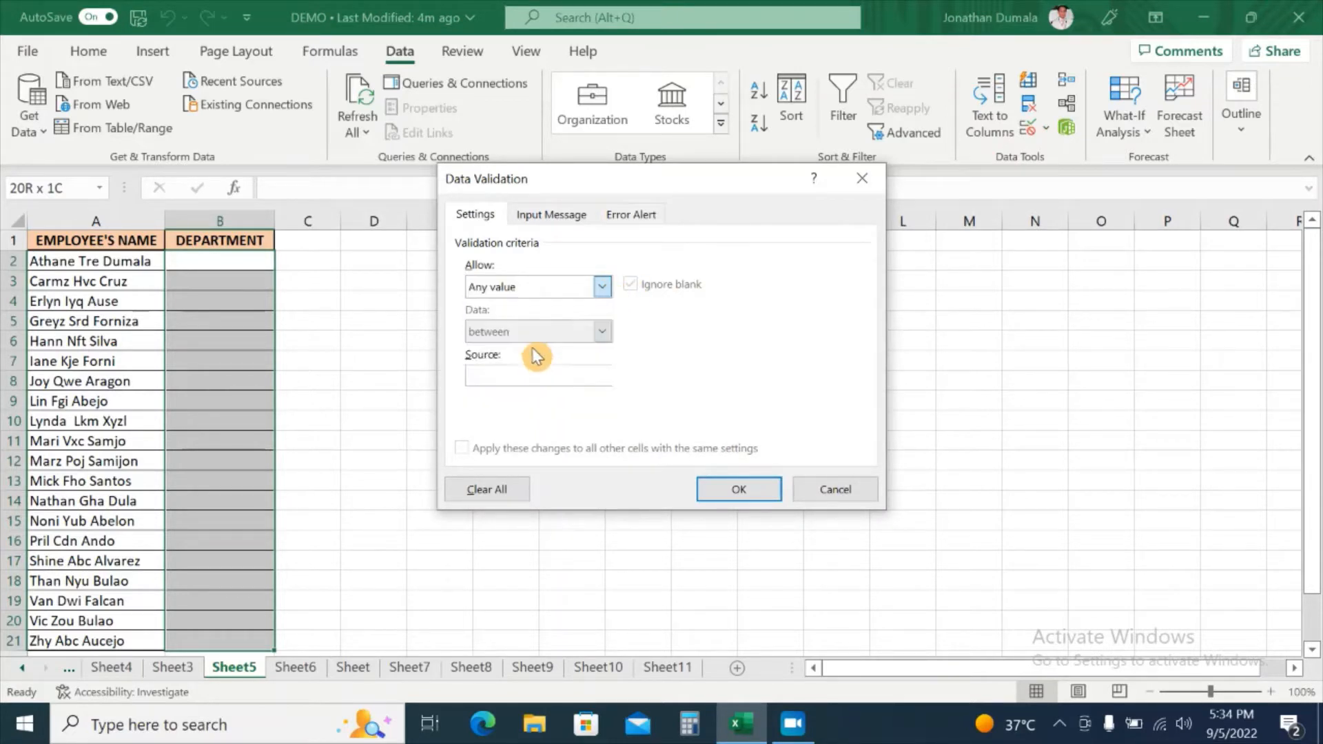
# Enter SCIENCE, MATH, ENGLISH, FILIPINO, ESP, ARPAN, MAPEH, TLE as the list source and apply the validation rule.
pyautogui.click(530, 374)
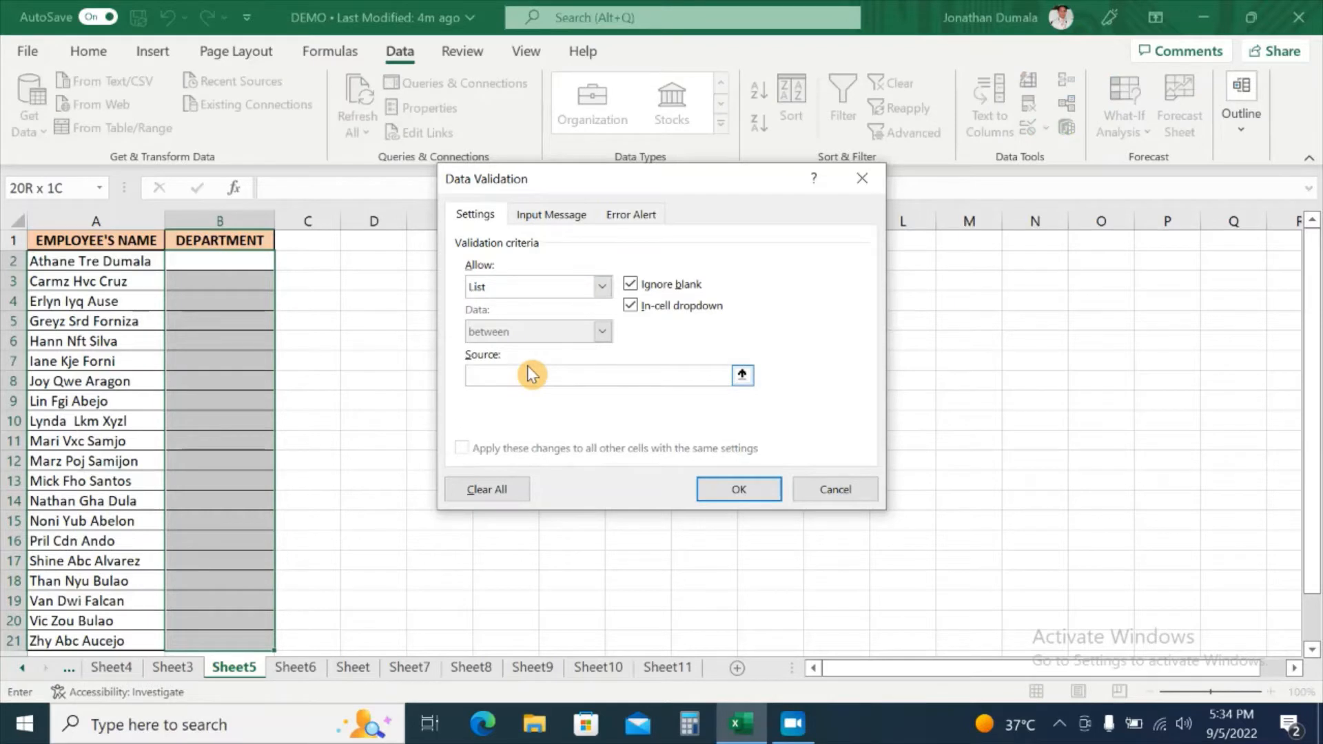
pyautogui.write('SCIENCE, MATH, ENGLISH, FILIPINO, ESP,')
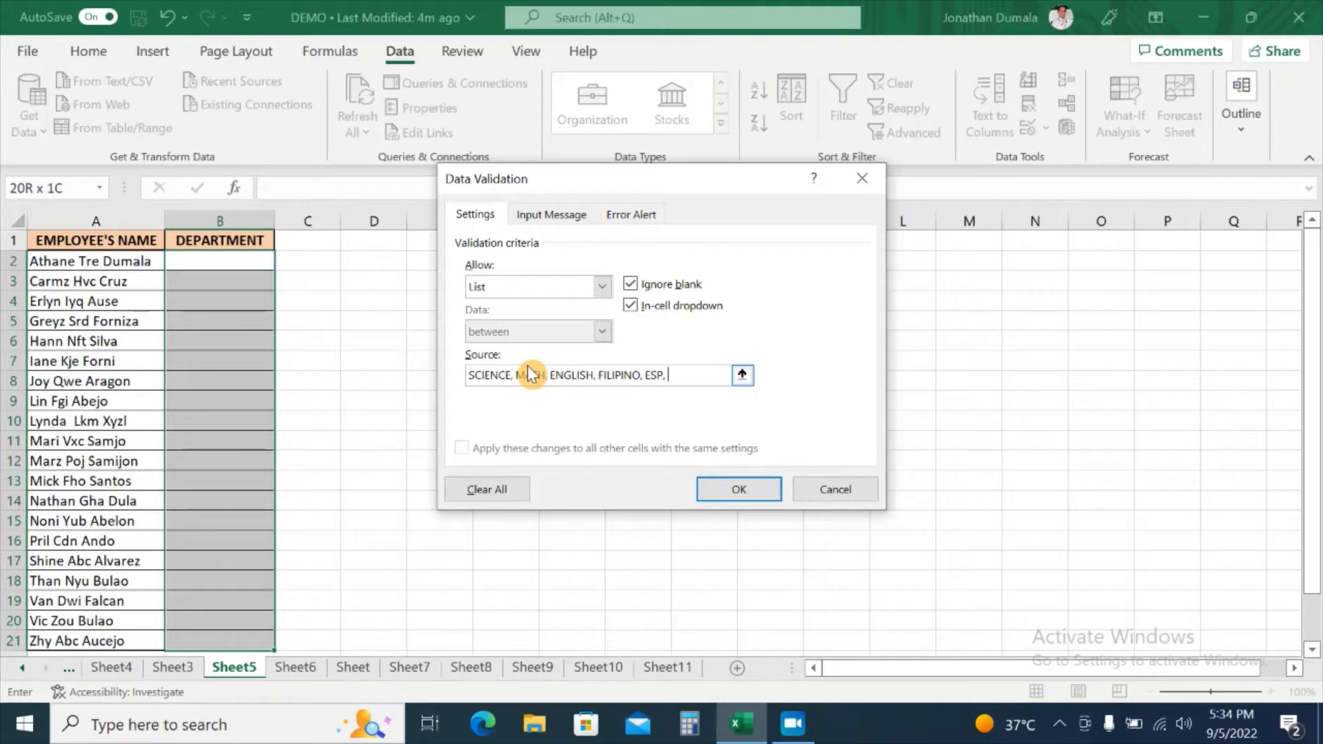
pyautogui.write('RPAN, MAPEH, TLE')
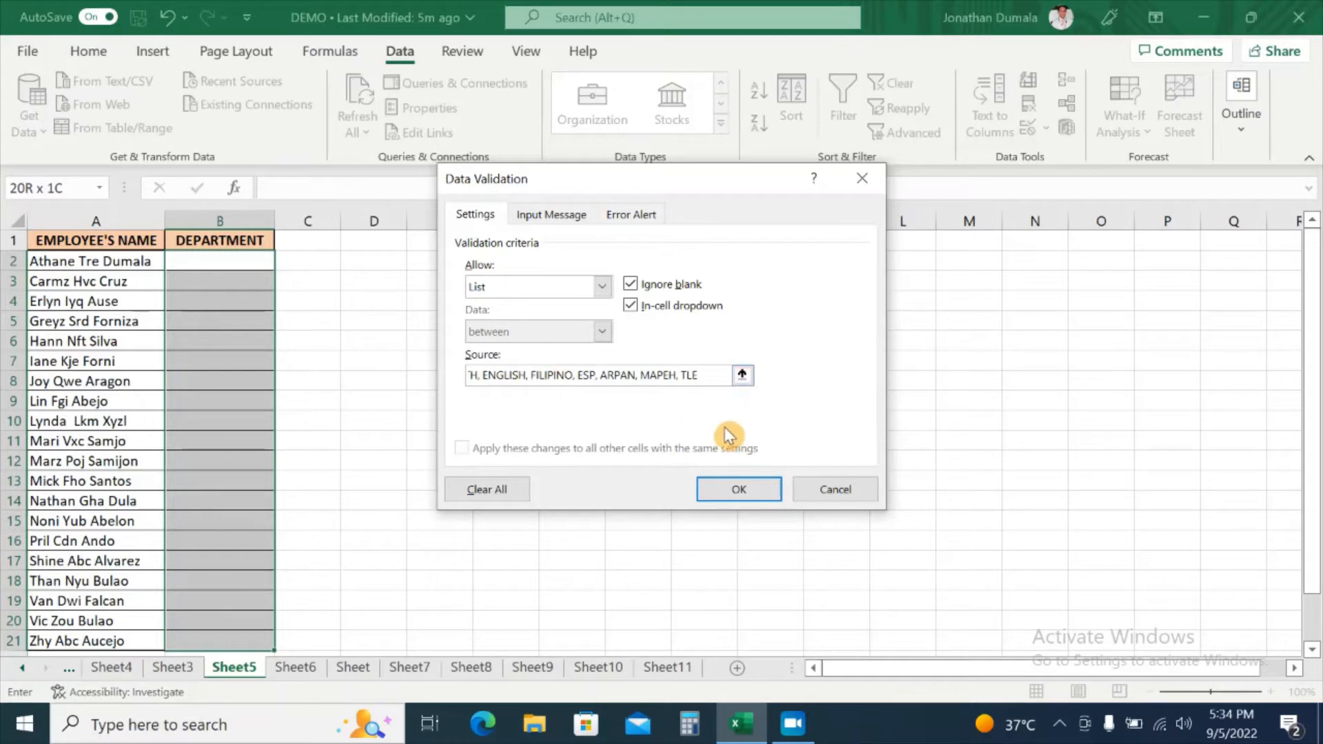
pyautogui.click(739, 491)
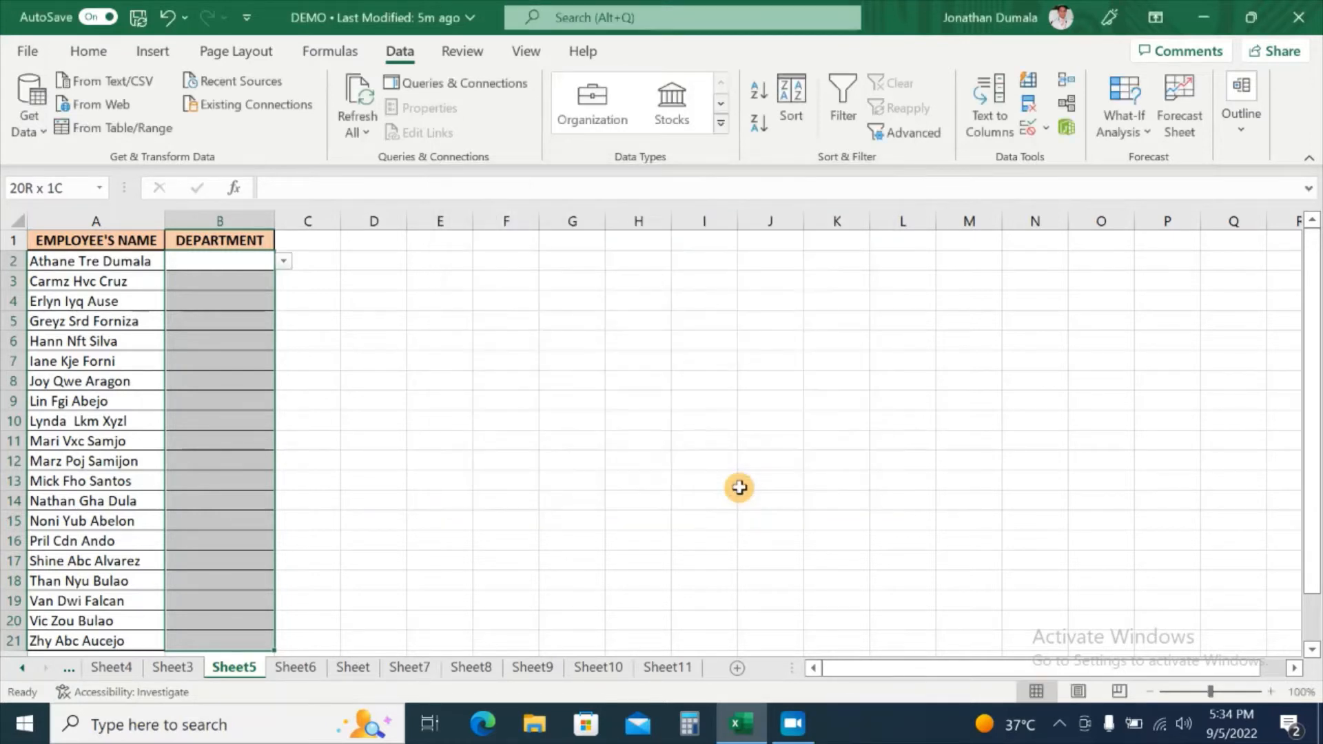
pyautogui.click(434, 427)
# Choose MATH for B2, FILIPINO for B3 and ARPAN for B4 from the department dropdown lists.
pyautogui.click(244, 258)
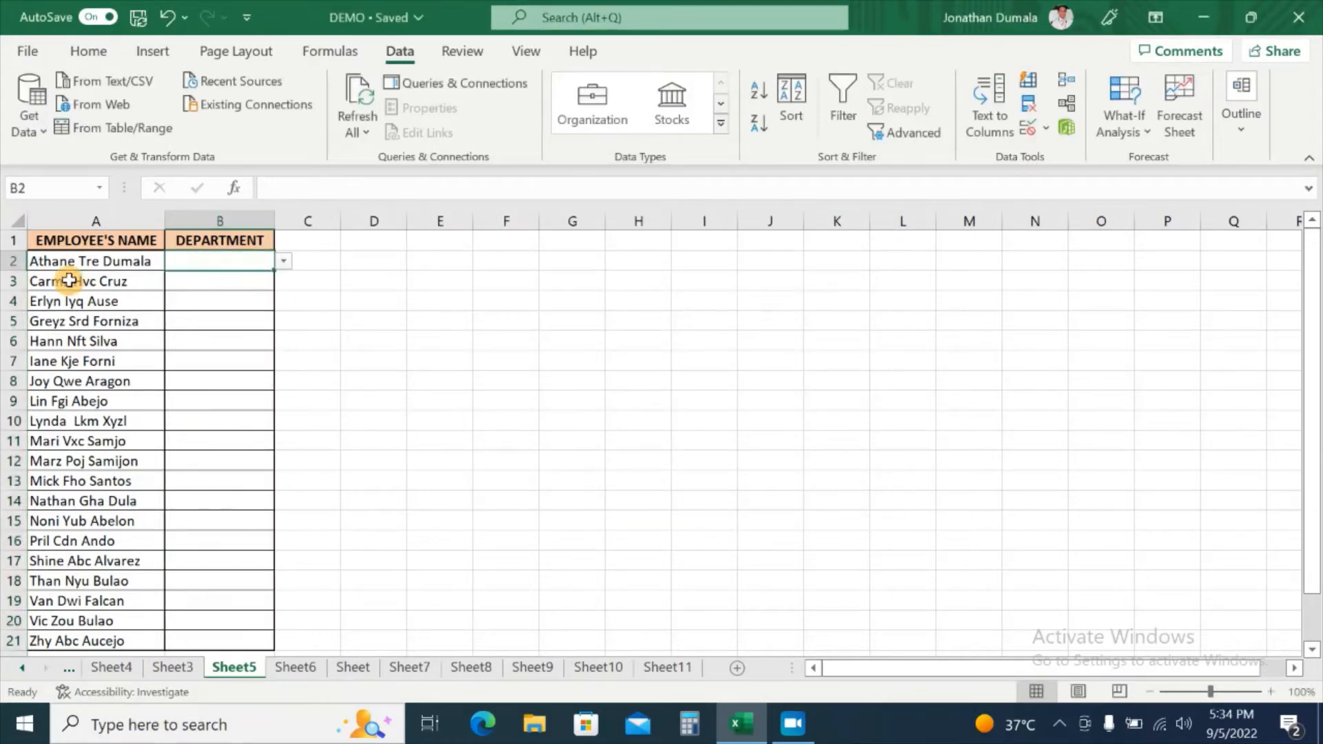
pyautogui.click(285, 262)
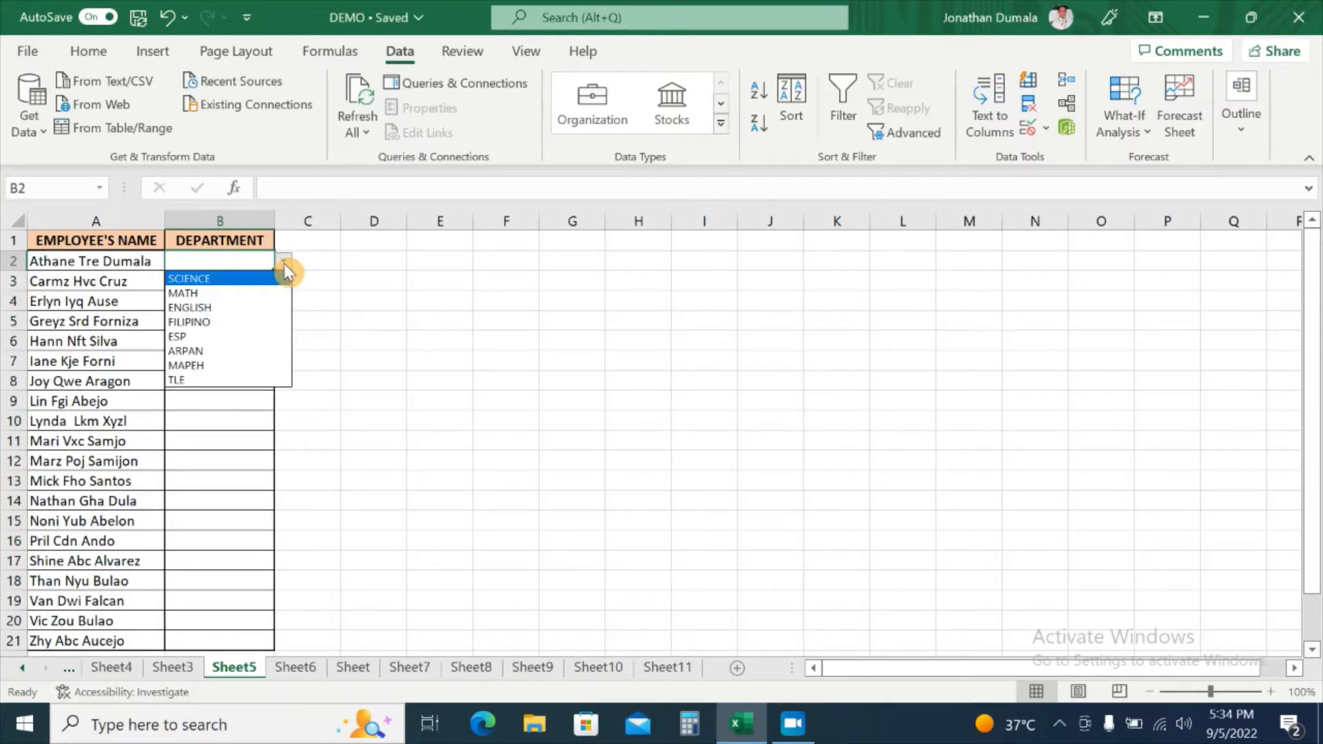
pyautogui.click(259, 293)
pyautogui.click(259, 282)
pyautogui.click(283, 280)
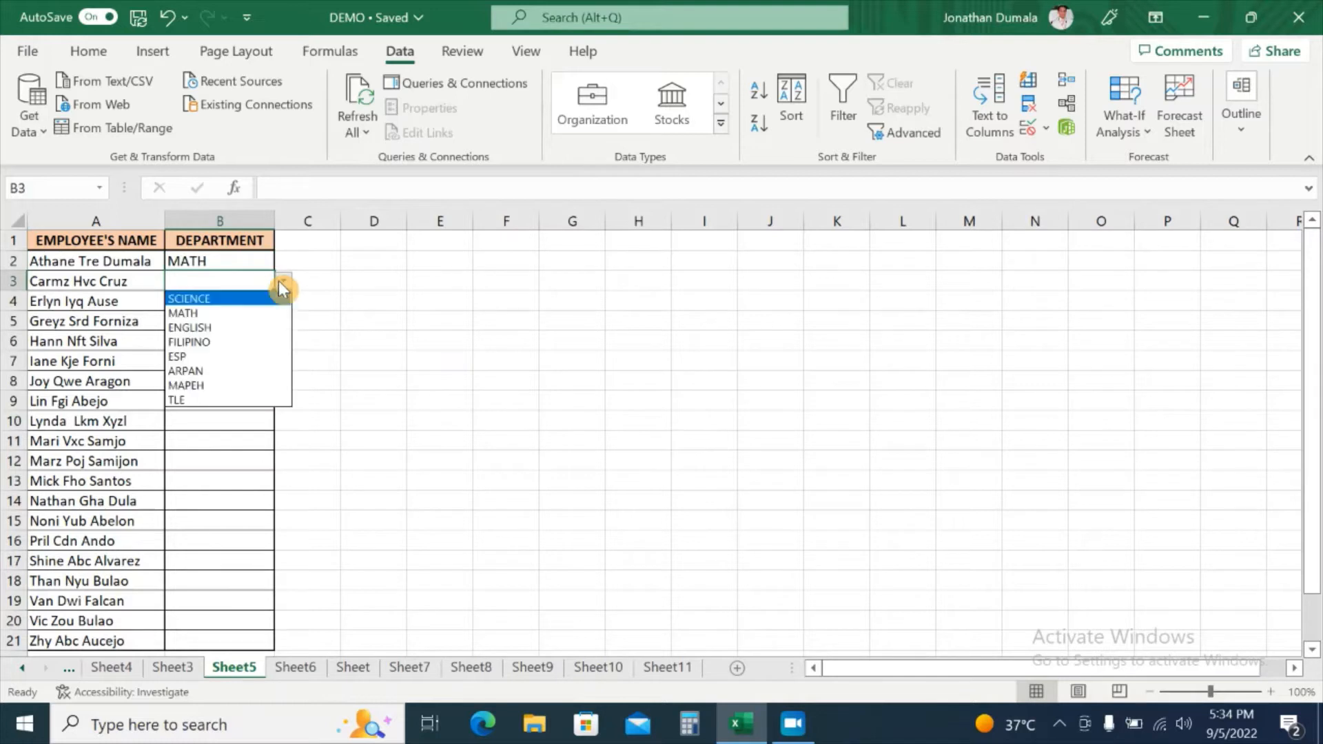
pyautogui.click(253, 340)
pyautogui.click(239, 310)
pyautogui.click(283, 301)
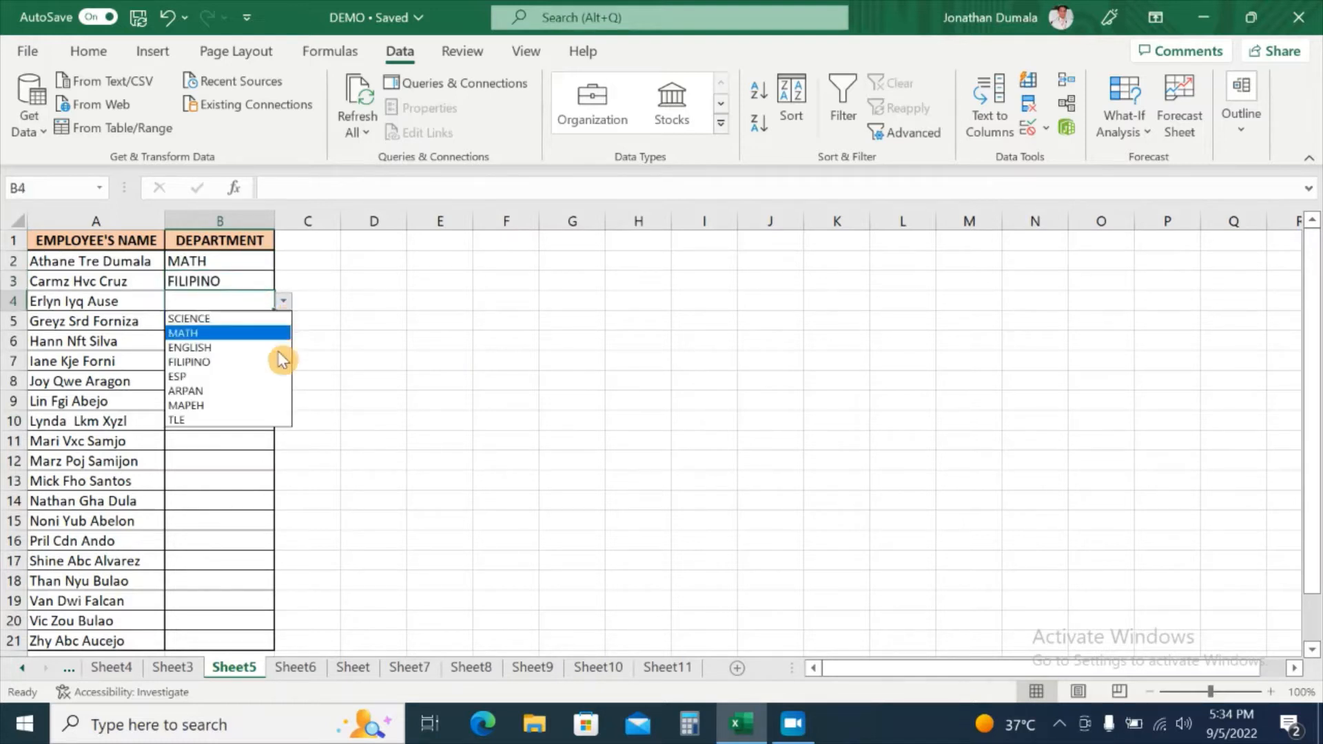
pyautogui.click(260, 391)
# Choose TLE for B5, MAPEH for B6 and SCIENCE for B7 from the department dropdown lists.
pyautogui.click(252, 320)
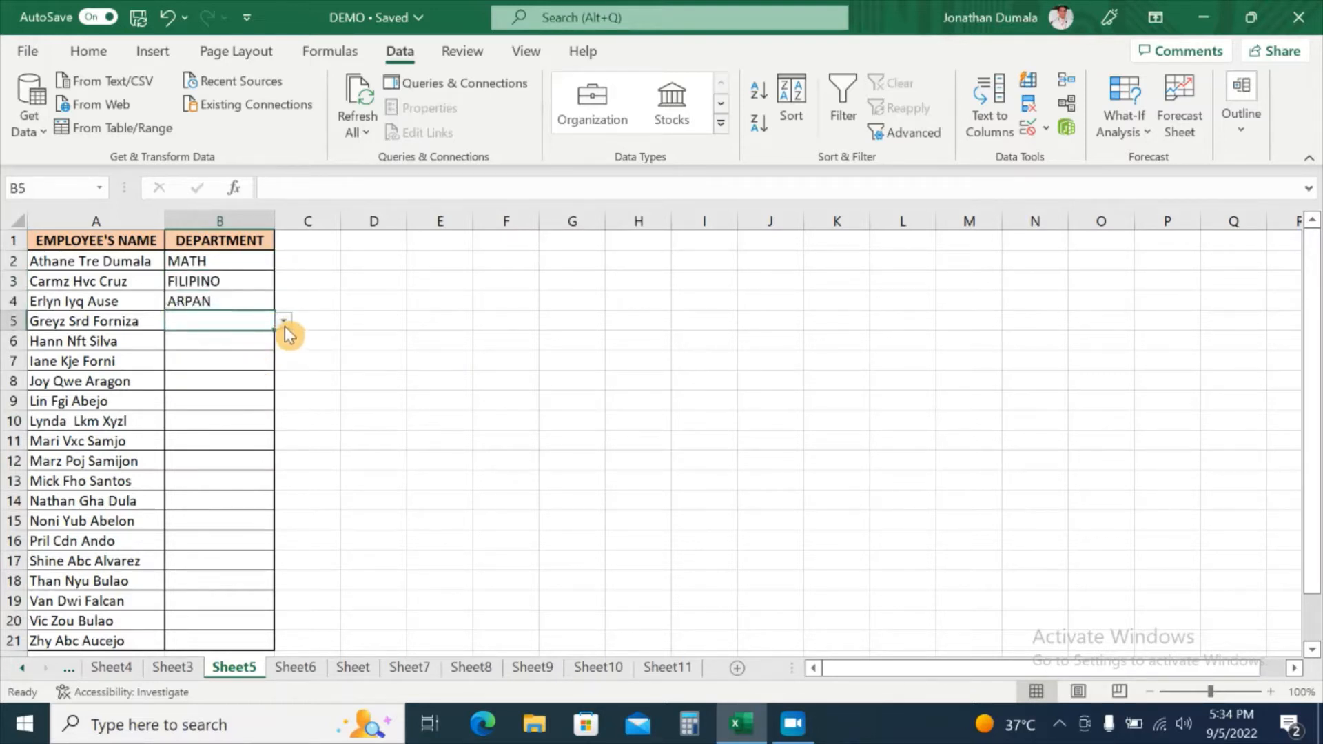
pyautogui.click(283, 321)
pyautogui.click(253, 440)
pyautogui.click(236, 342)
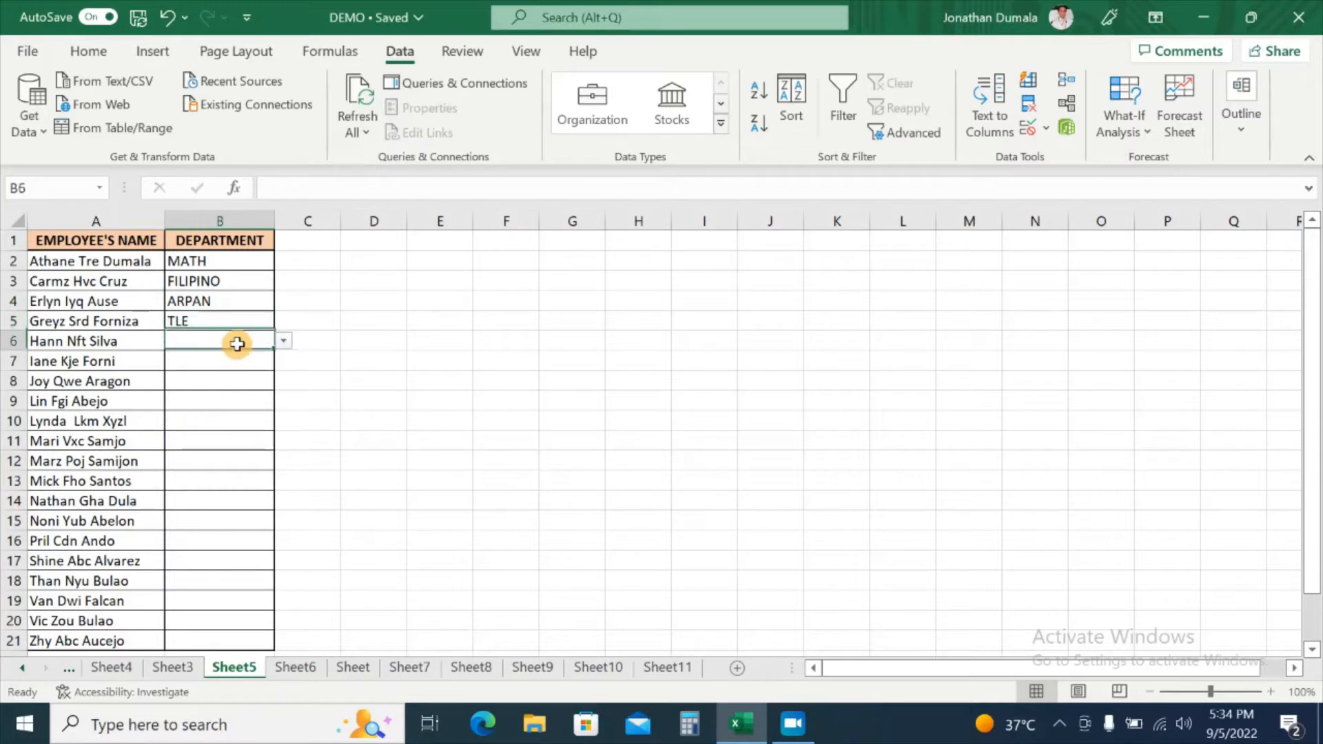
pyautogui.click(283, 343)
pyautogui.click(259, 444)
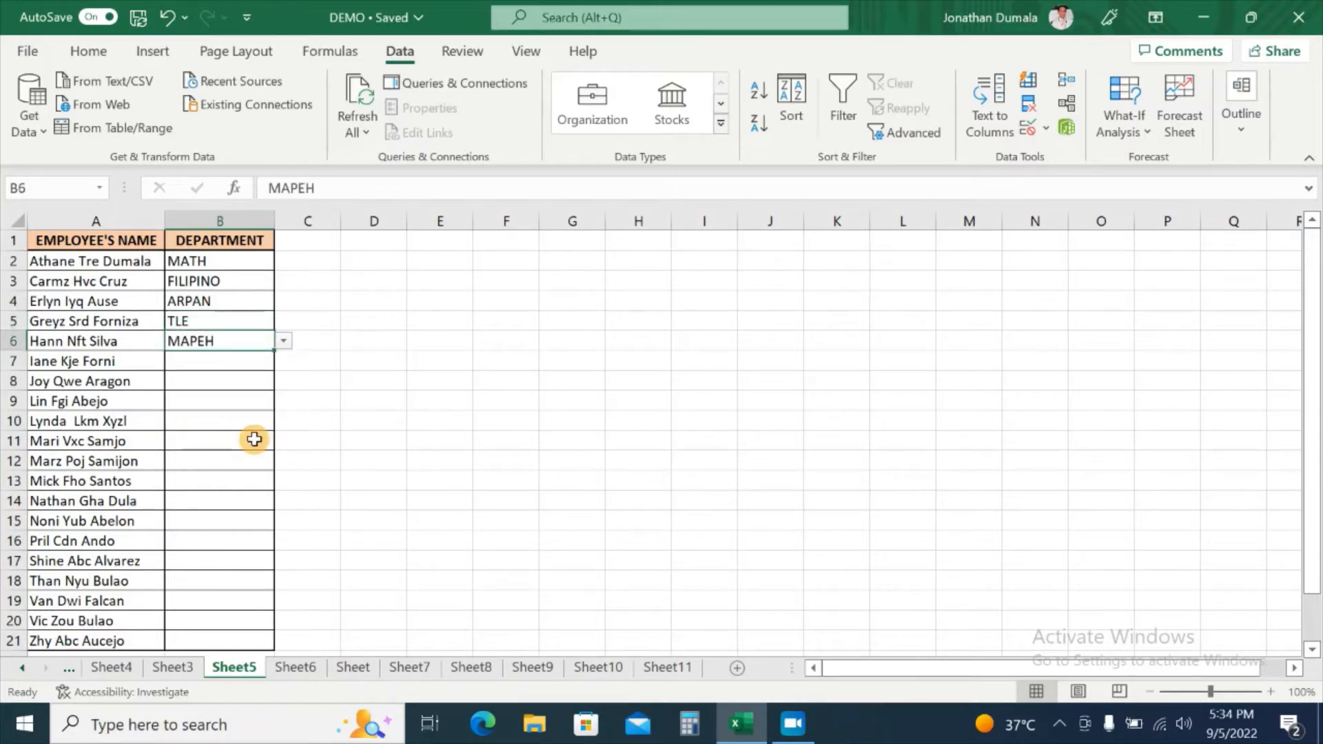
pyautogui.click(251, 365)
pyautogui.click(283, 360)
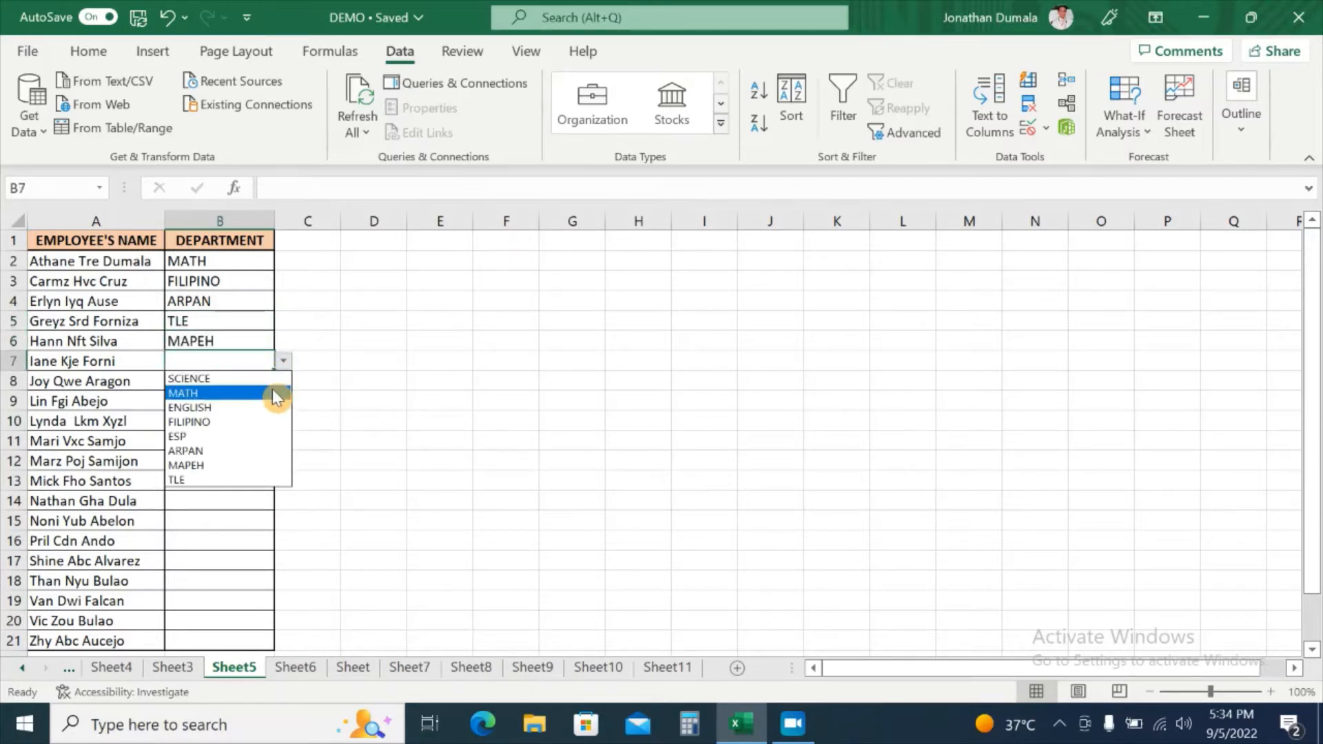
pyautogui.click(270, 380)
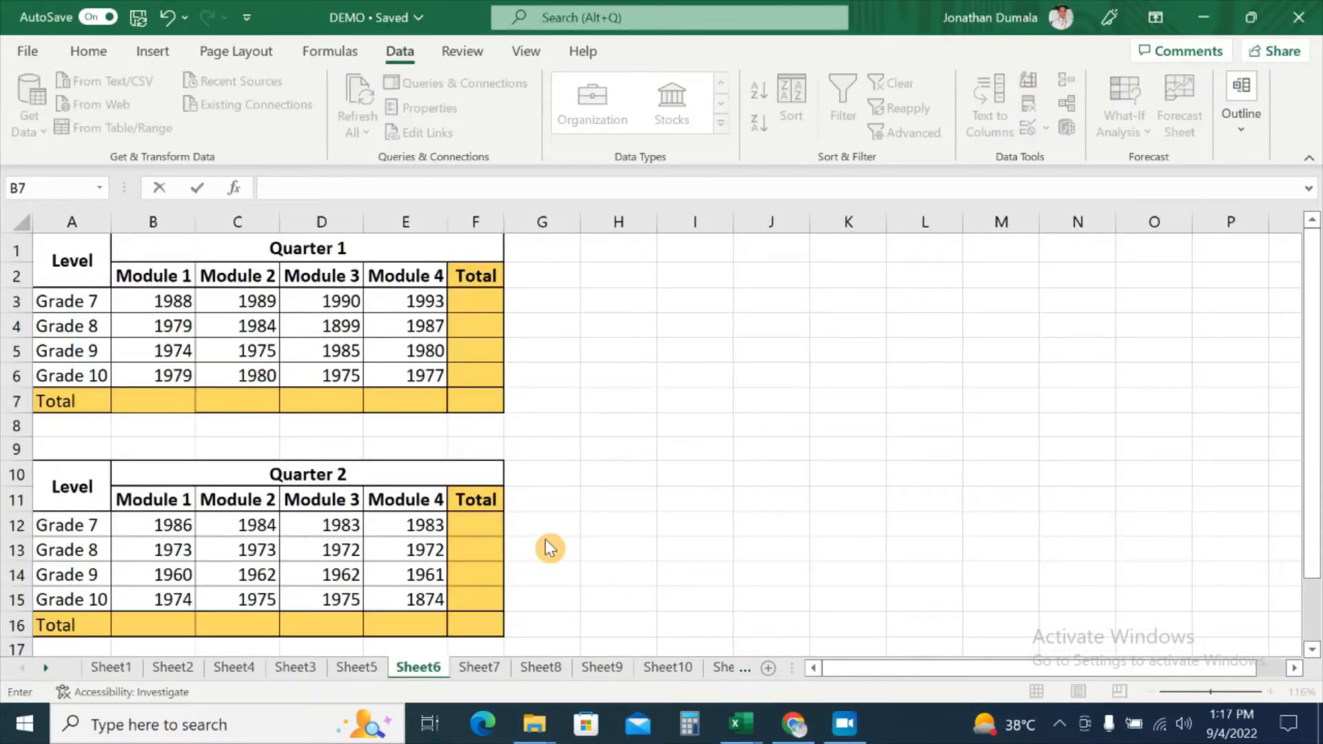
# Total the Quarter 1 Module 1 figures in B7 with the formula =SUM(B3:B6).
pyautogui.click(518, 441)
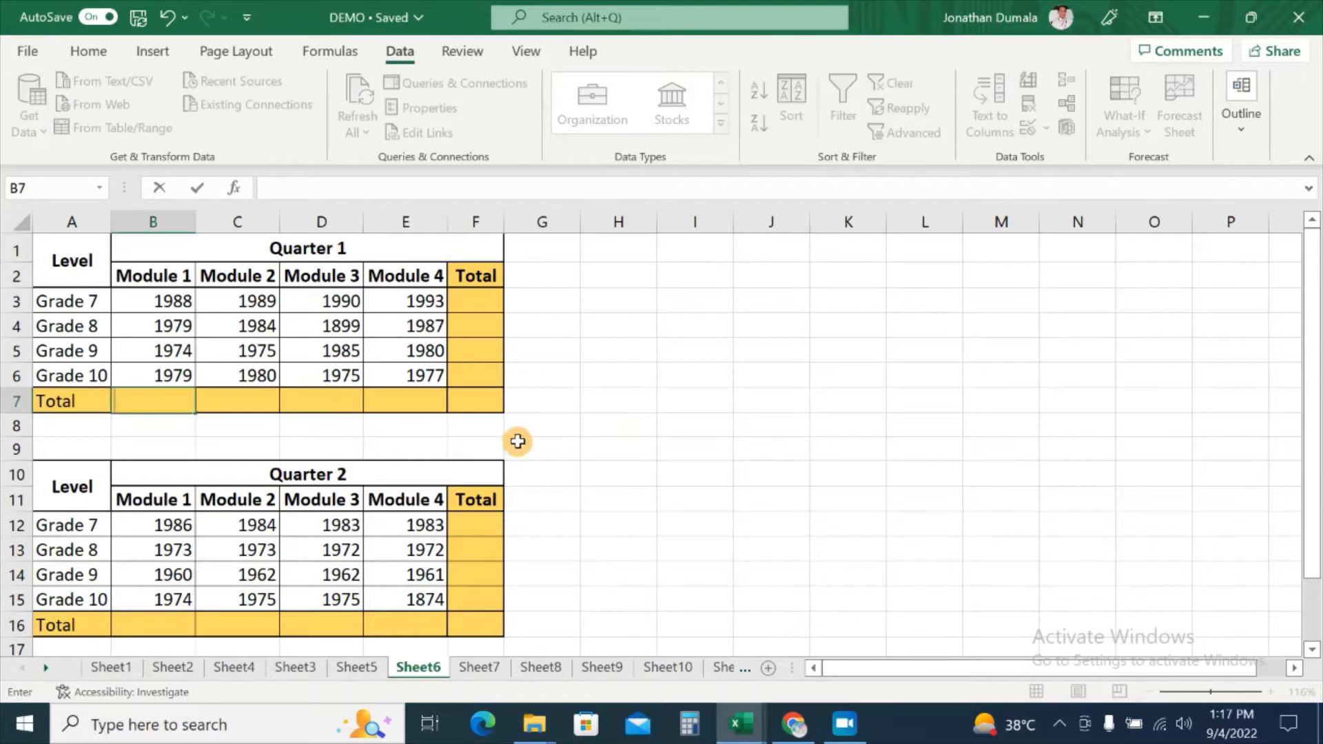
pyautogui.click(146, 401)
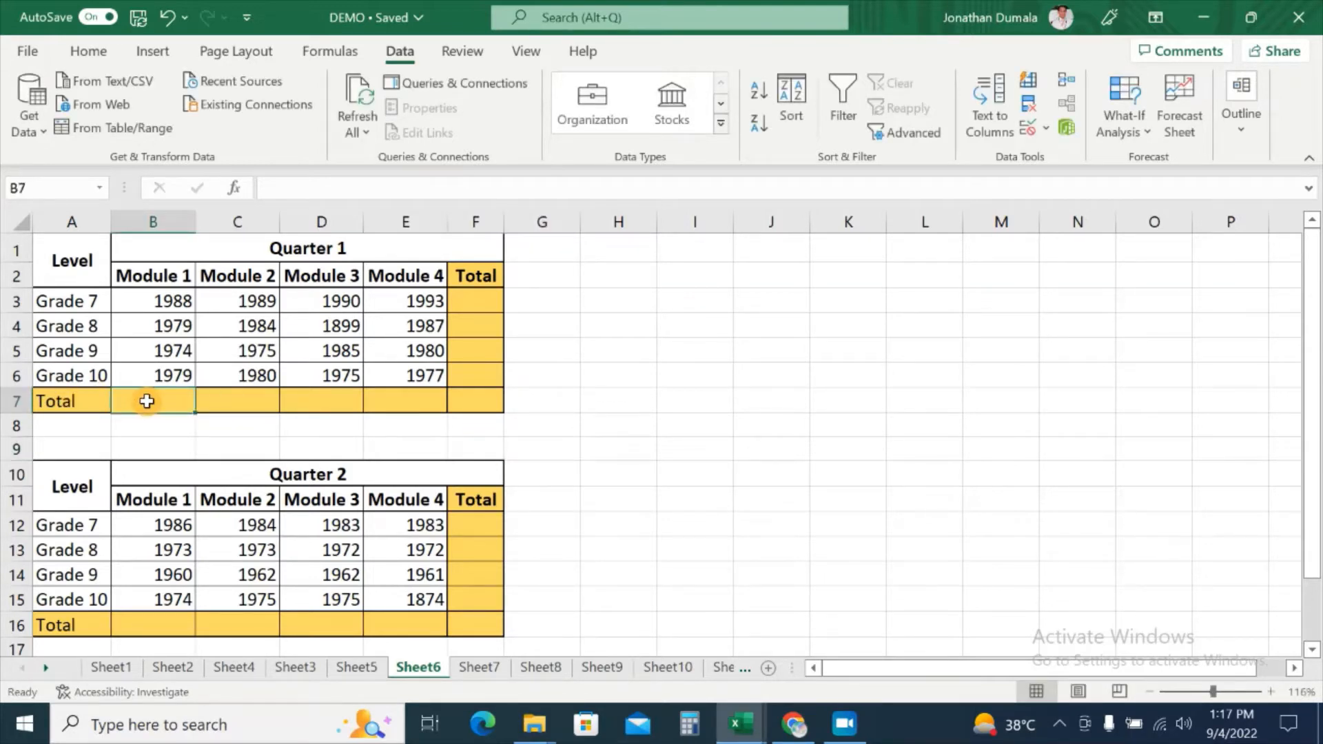
pyautogui.write('=SUM')
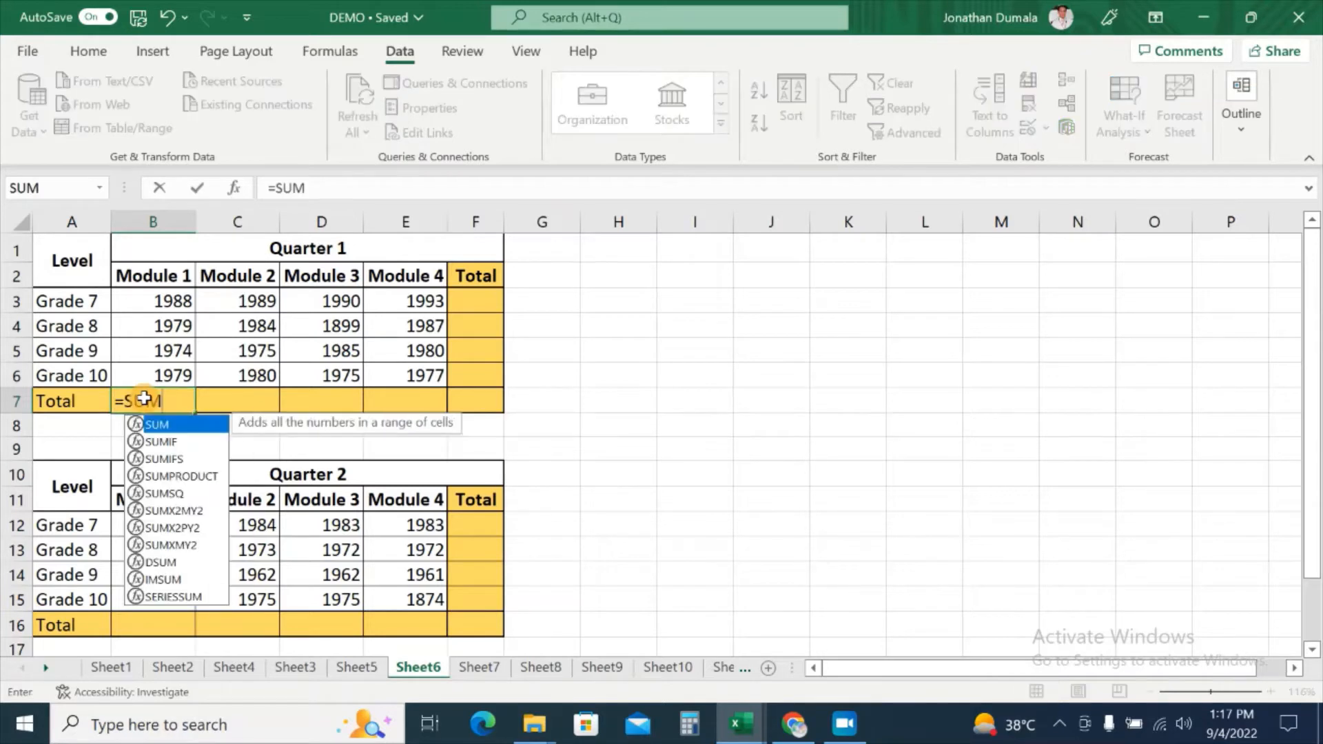
pyautogui.write('(')
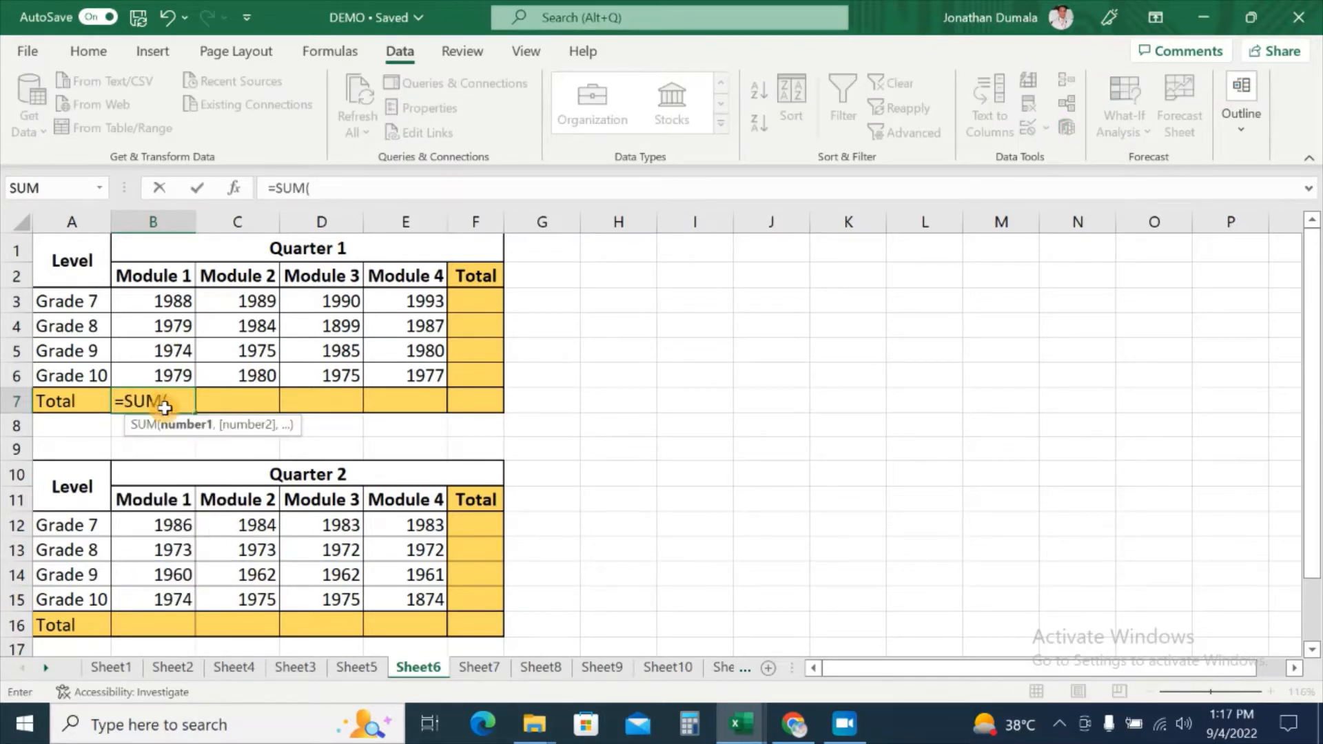
pyautogui.moveTo(178, 301); pyautogui.dragTo(171, 367)
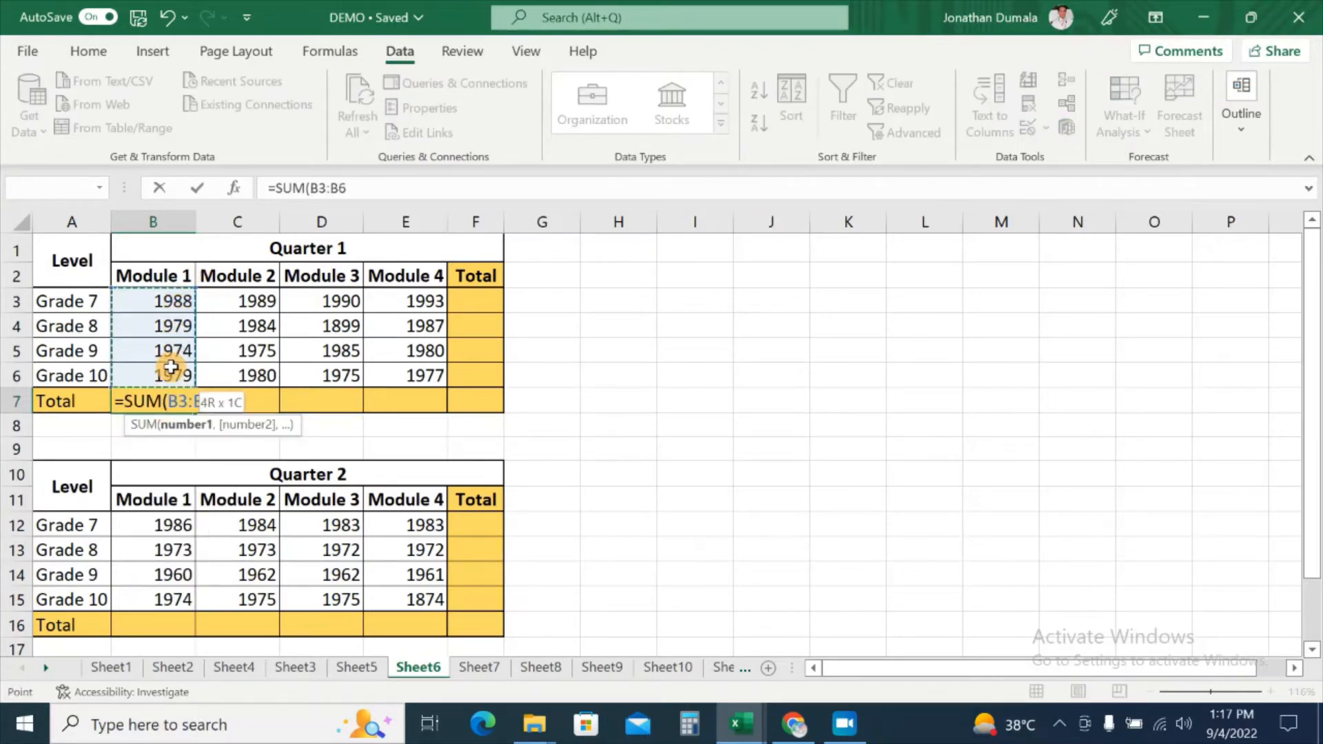
pyautogui.write(')')
pyautogui.press('Return')
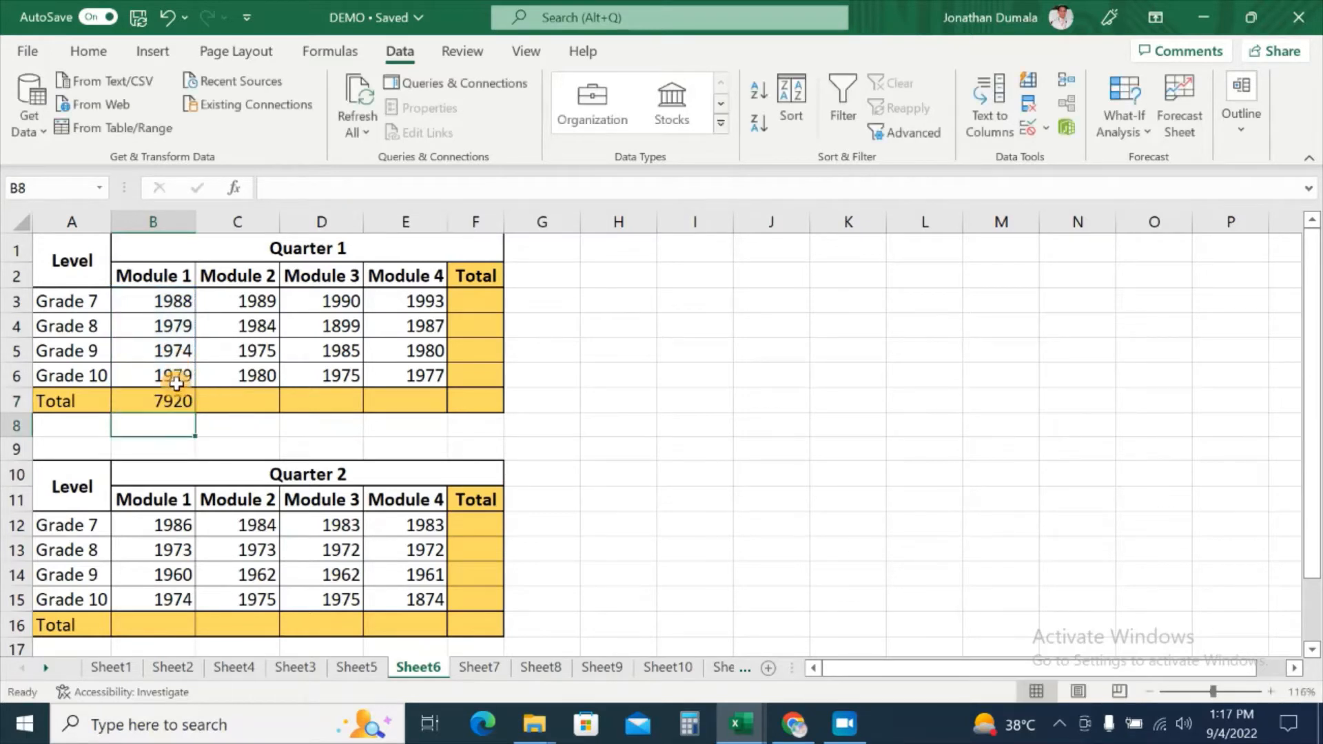
# Clear the SUM formula from cell B7.
pyautogui.click(177, 398)
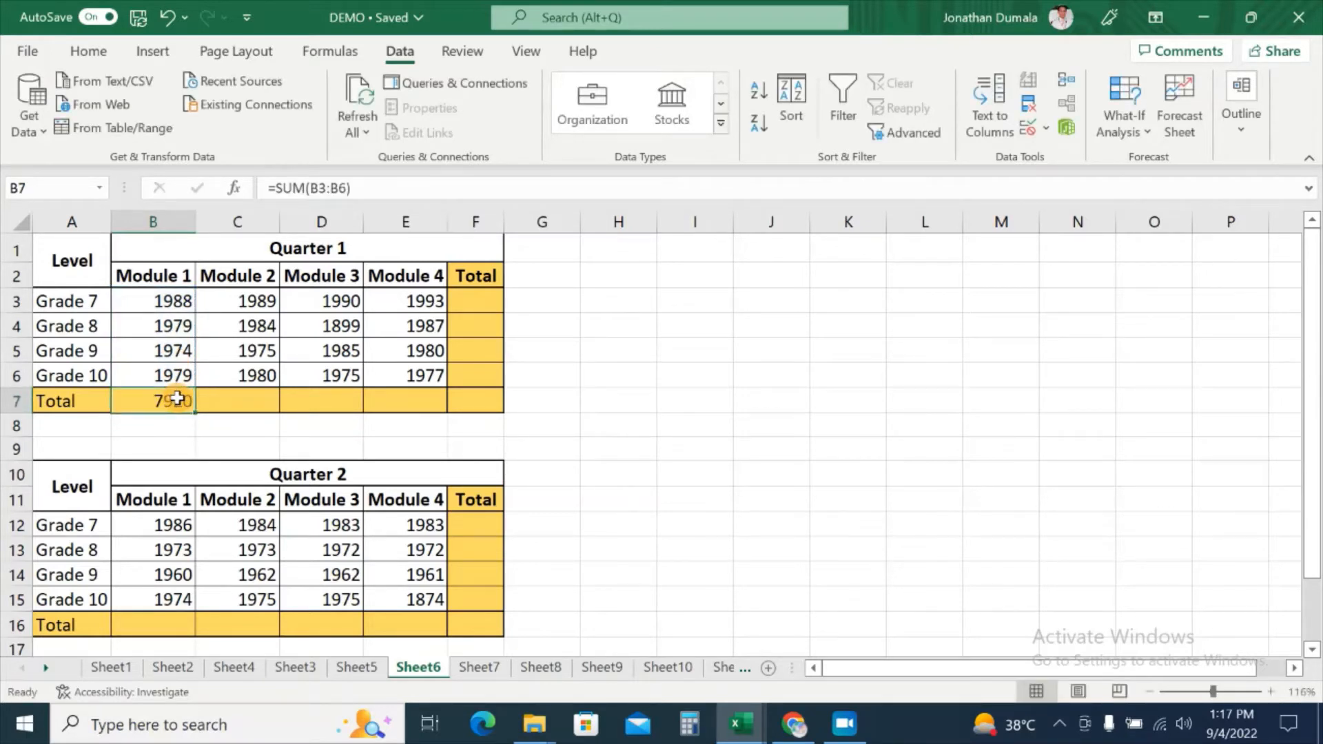
pyautogui.press('Delete')
pyautogui.click(719, 456)
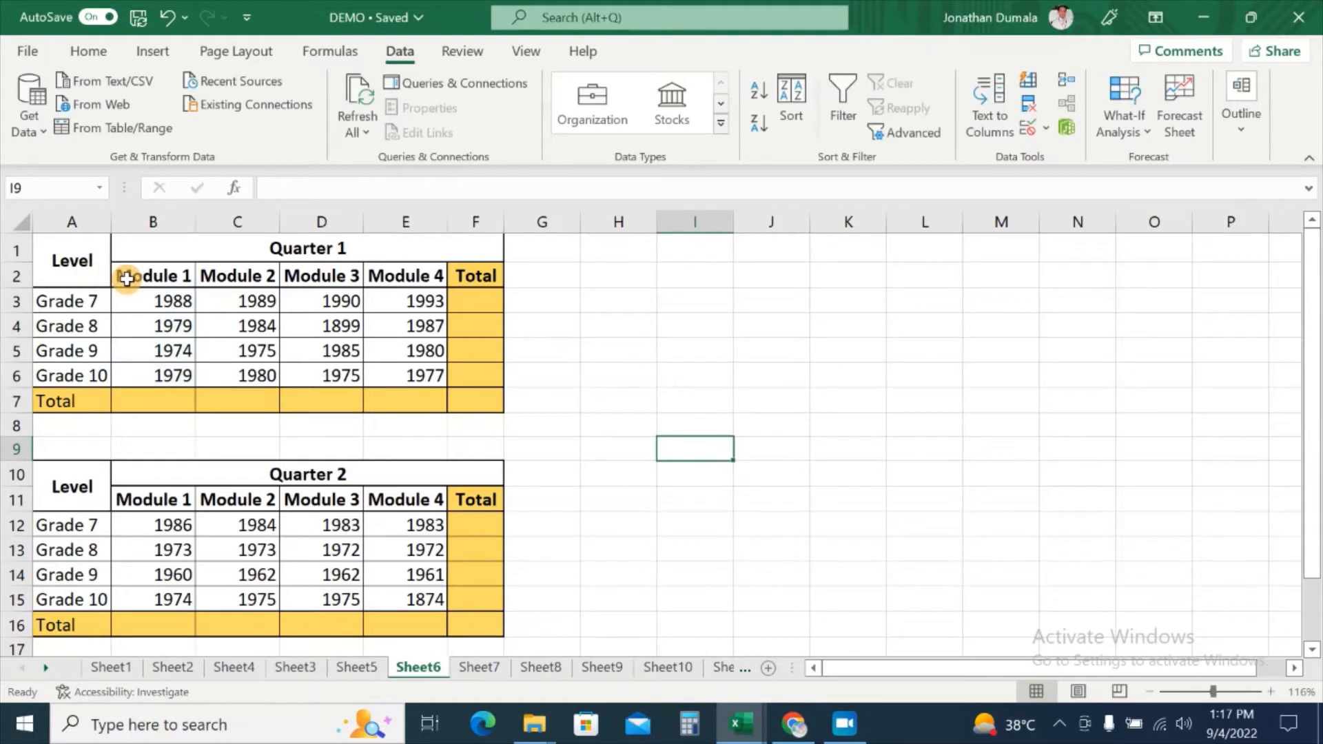
# AutoSum the Quarter 1 range B2:F7 and the Quarter 2 range B11:F16 together to fill all row and column totals.
pyautogui.moveTo(127, 277); pyautogui.dragTo(461, 405)
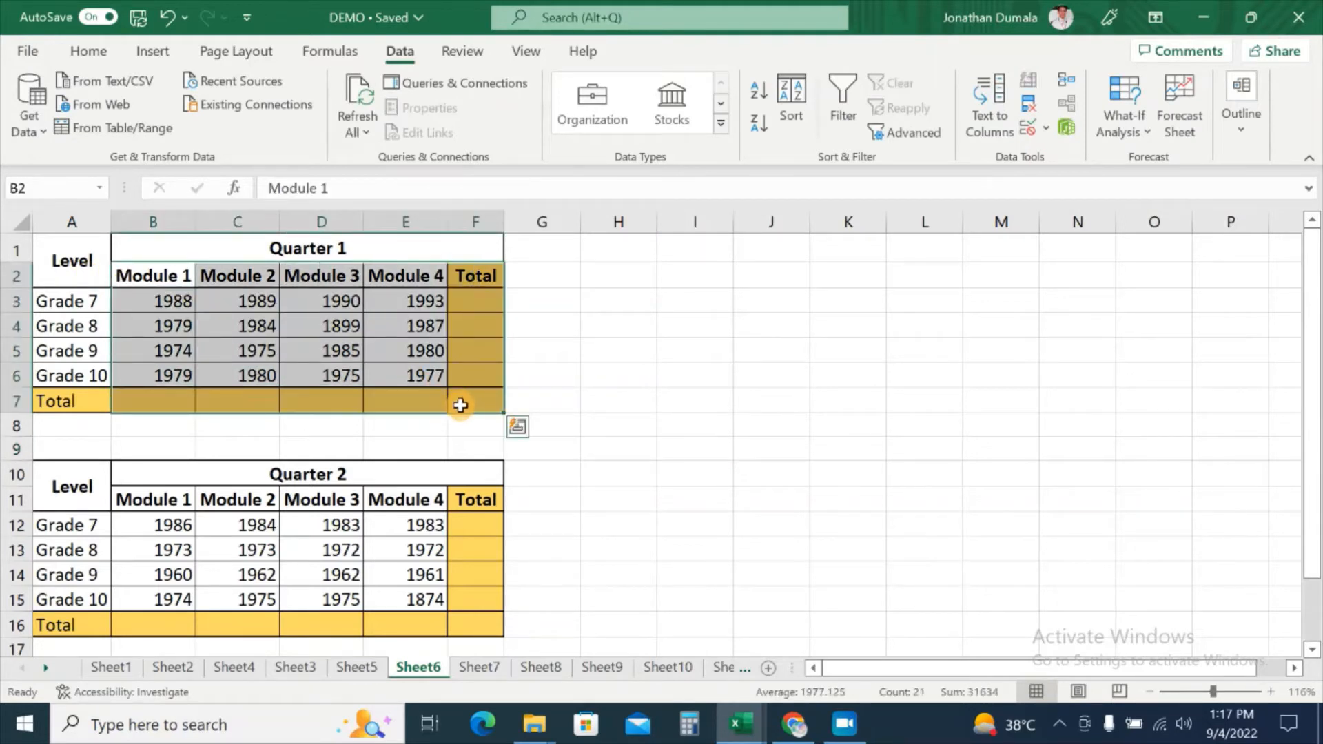
pyautogui.keyDown('ctrl'); pyautogui.moveTo(168, 499); pyautogui.dragTo(470, 616); pyautogui.keyUp('ctrl')
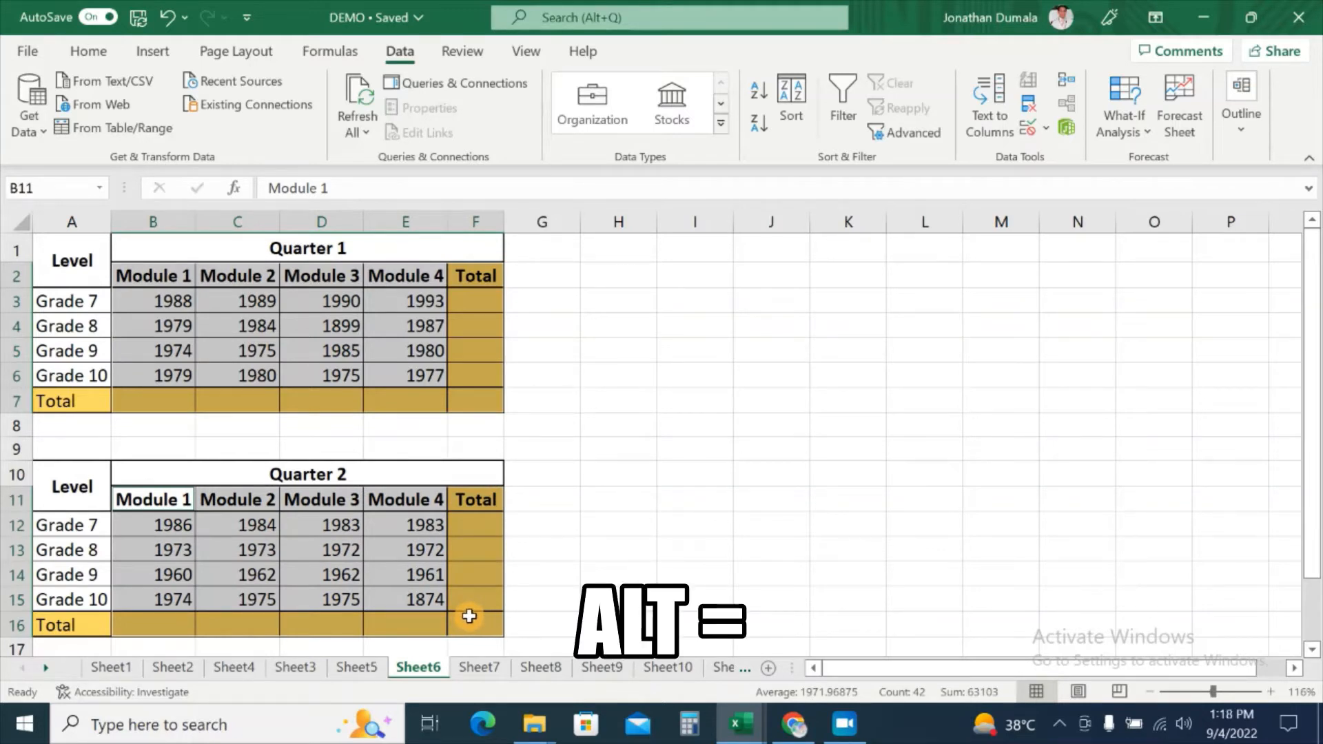
pyautogui.hotkey('alt', '=')
pyautogui.click(620, 528)
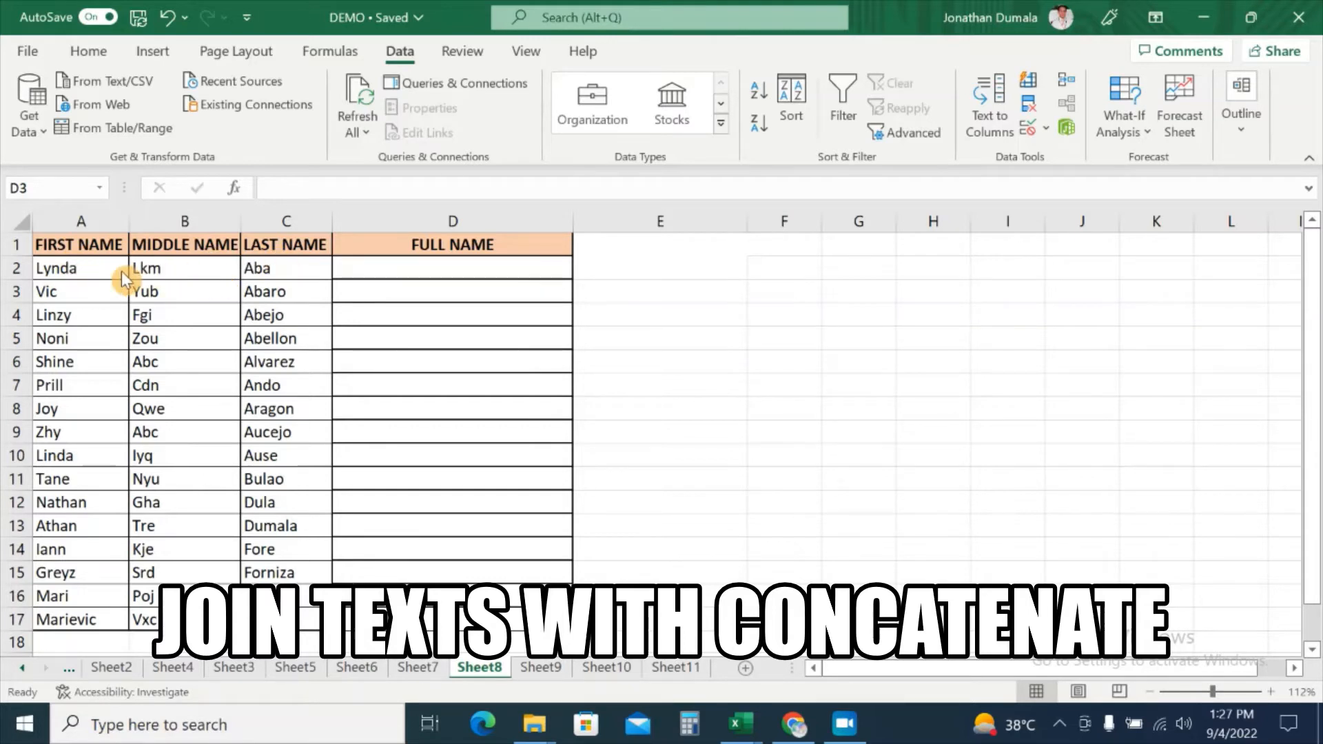
# Join the first, middle and last names in D2 with the formula =CONCATENATE(A2," ",B2," ",C2).
pyautogui.click(421, 269)
pyautogui.click(422, 269)
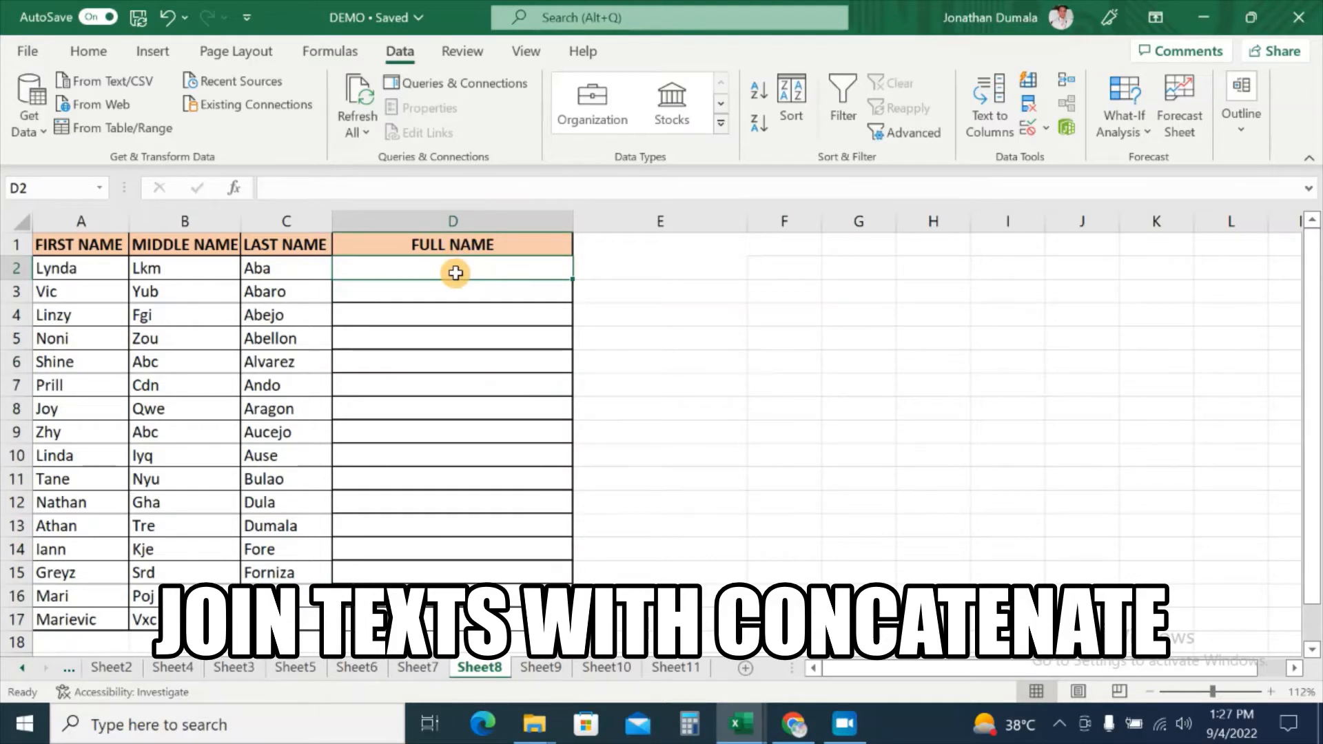
pyautogui.write('=')
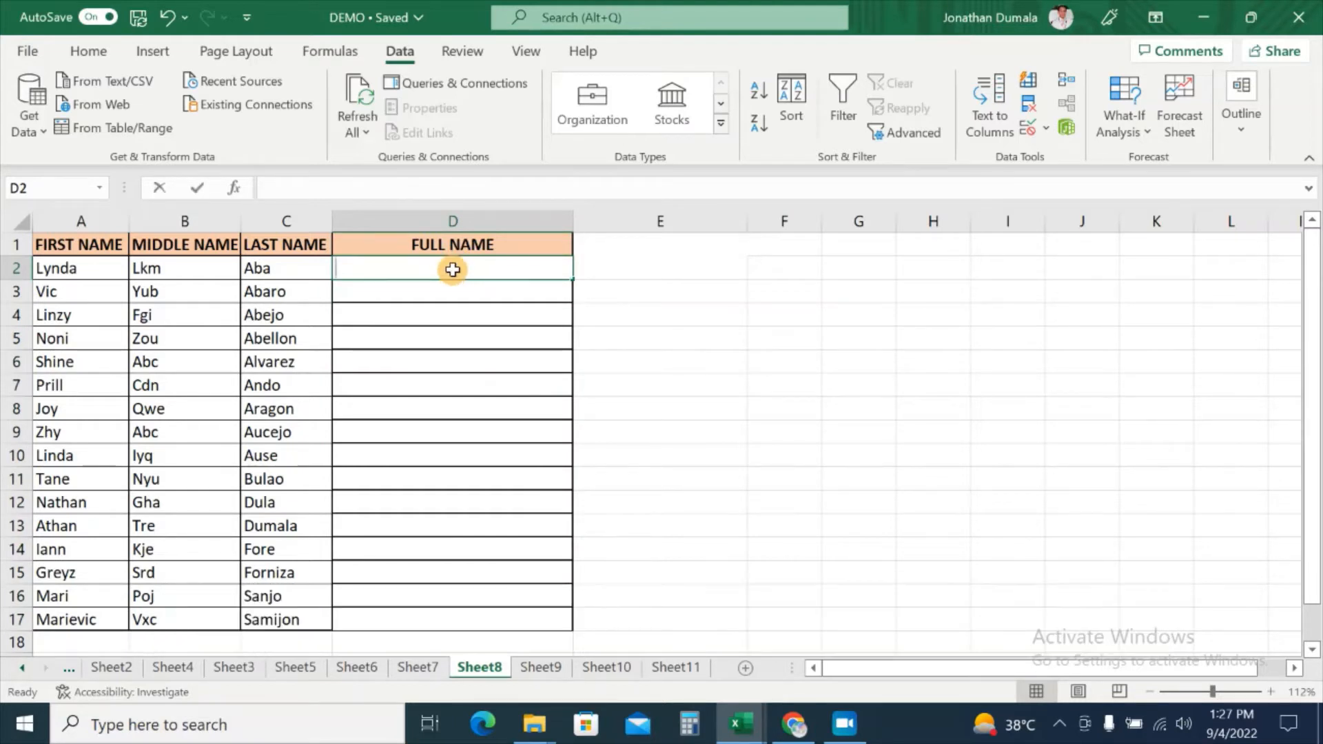
pyautogui.write('concatenate')
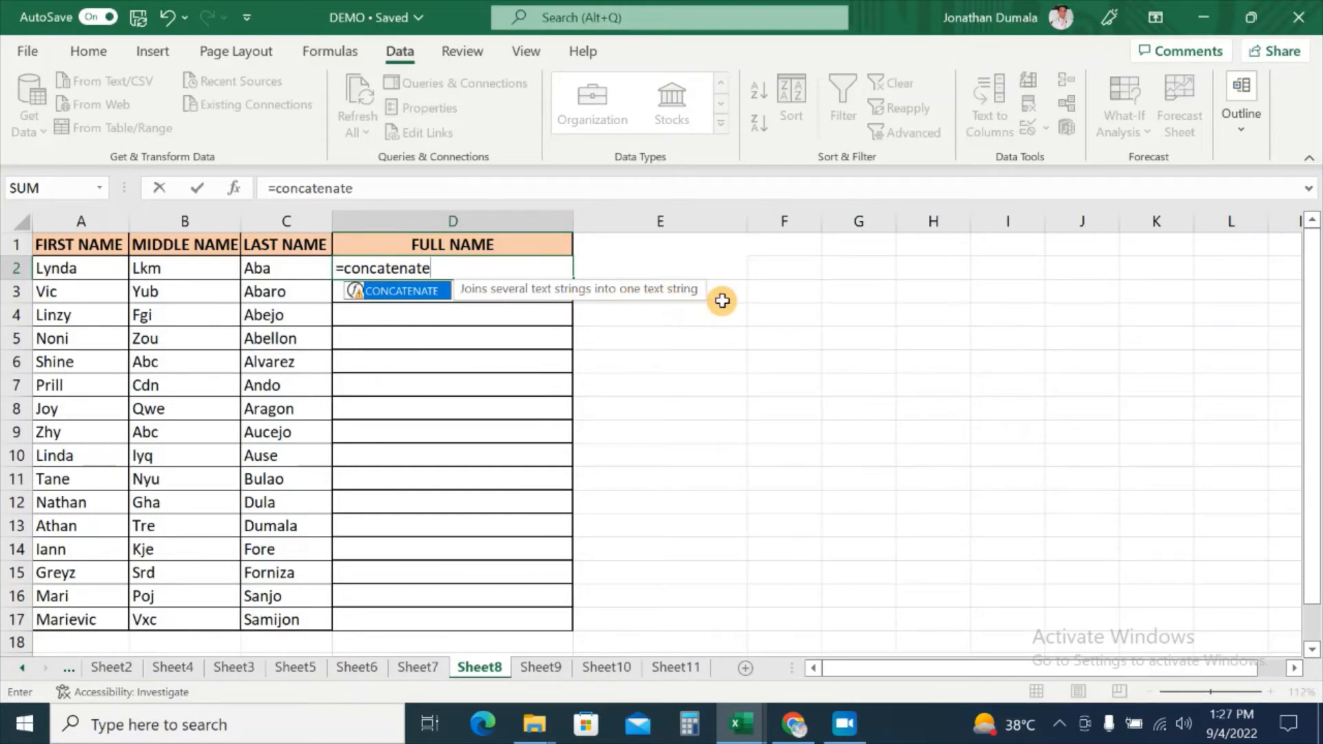
pyautogui.write('(')
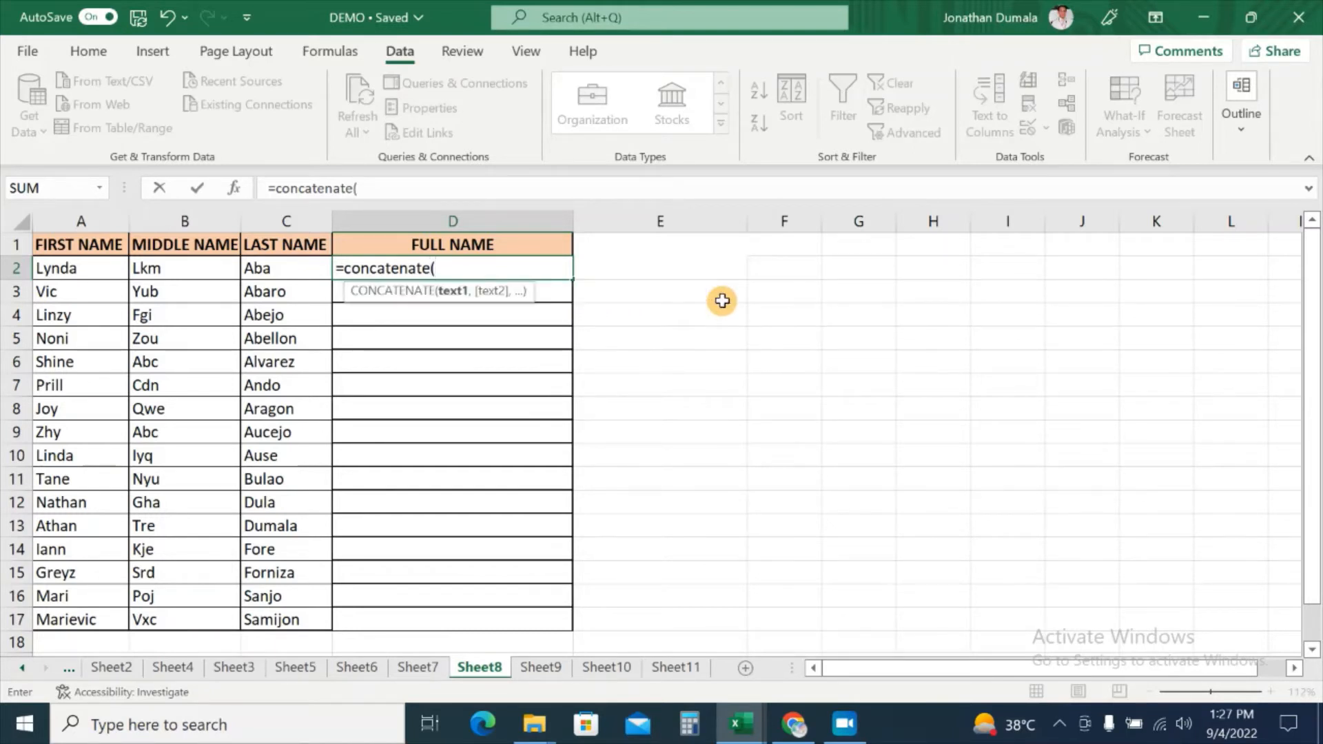
pyautogui.click(78, 268)
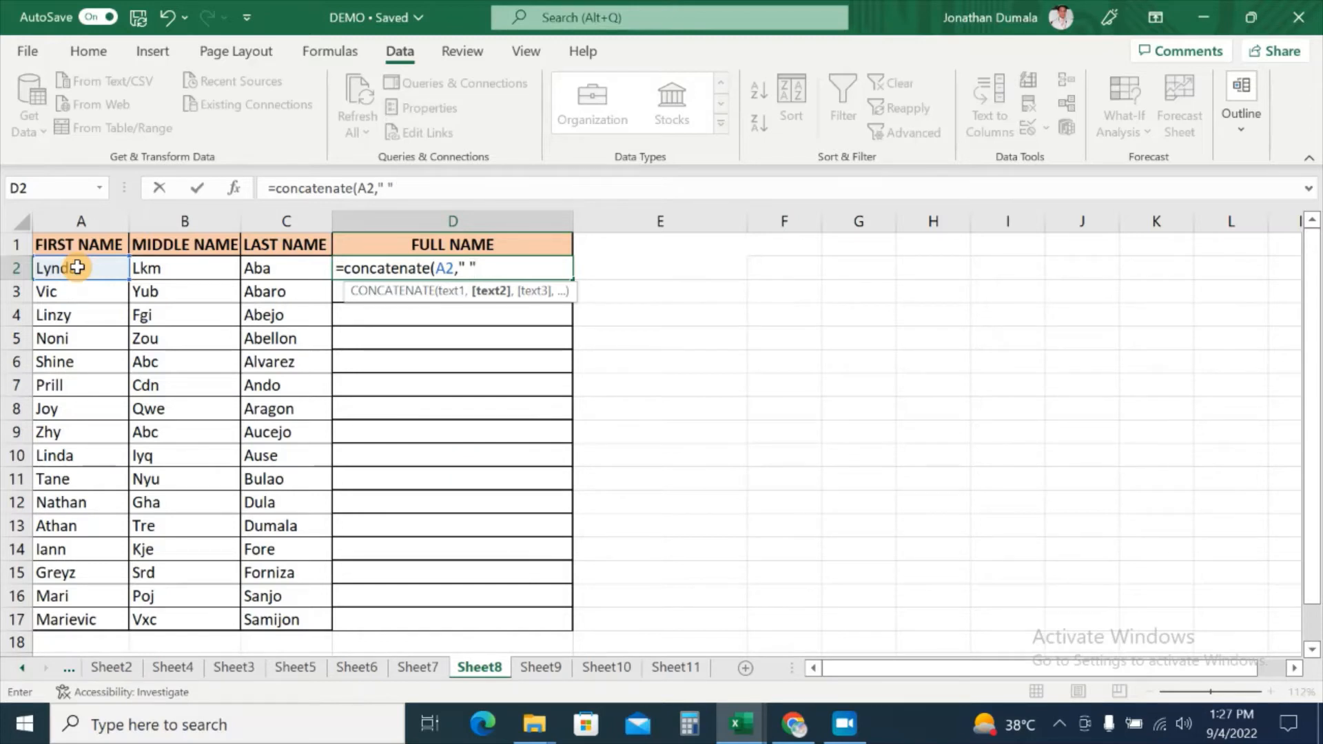
pyautogui.write(',')
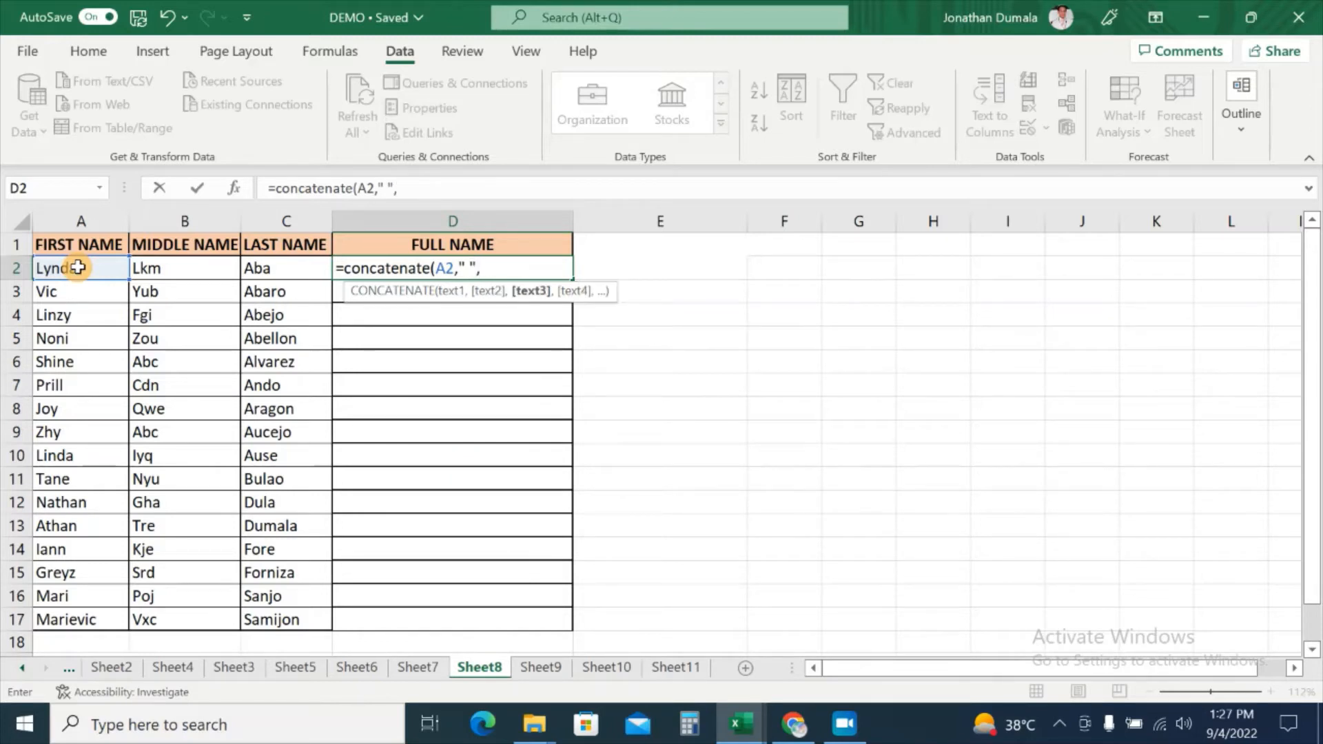
pyautogui.click(163, 265)
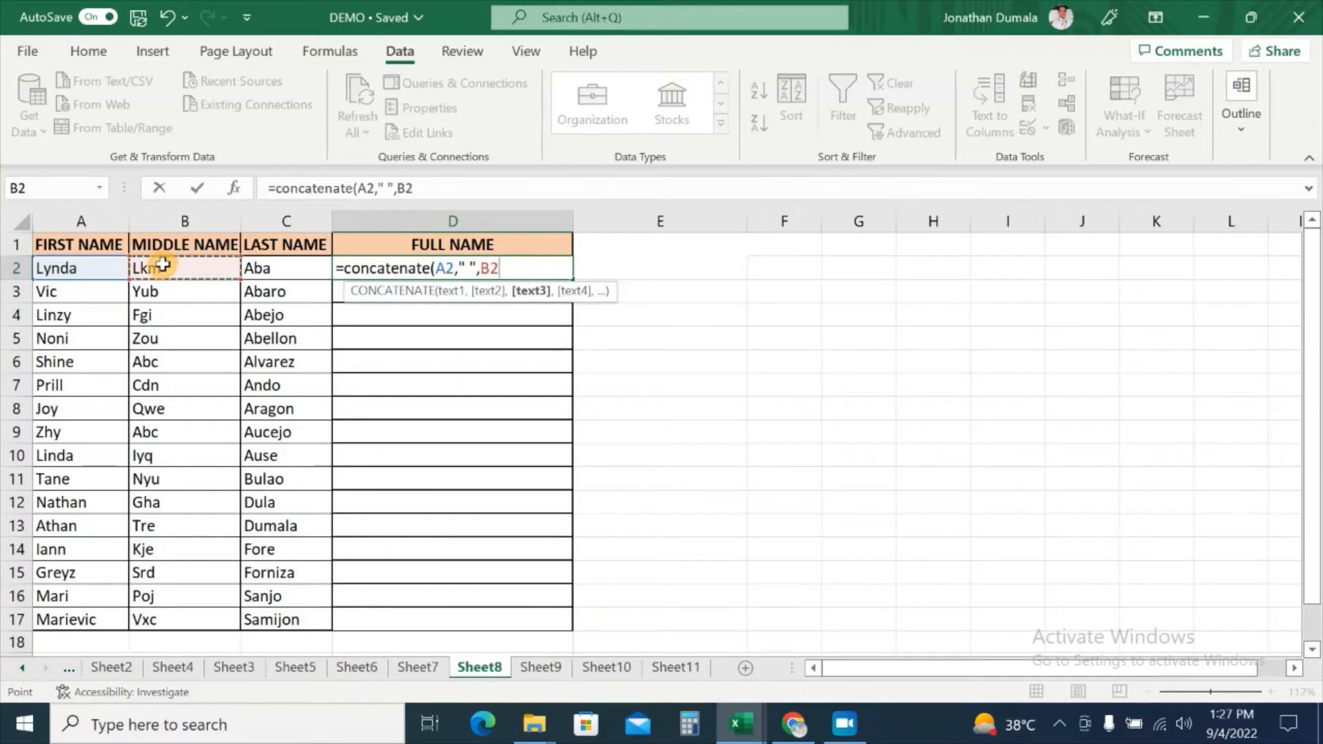
pyautogui.write(',')
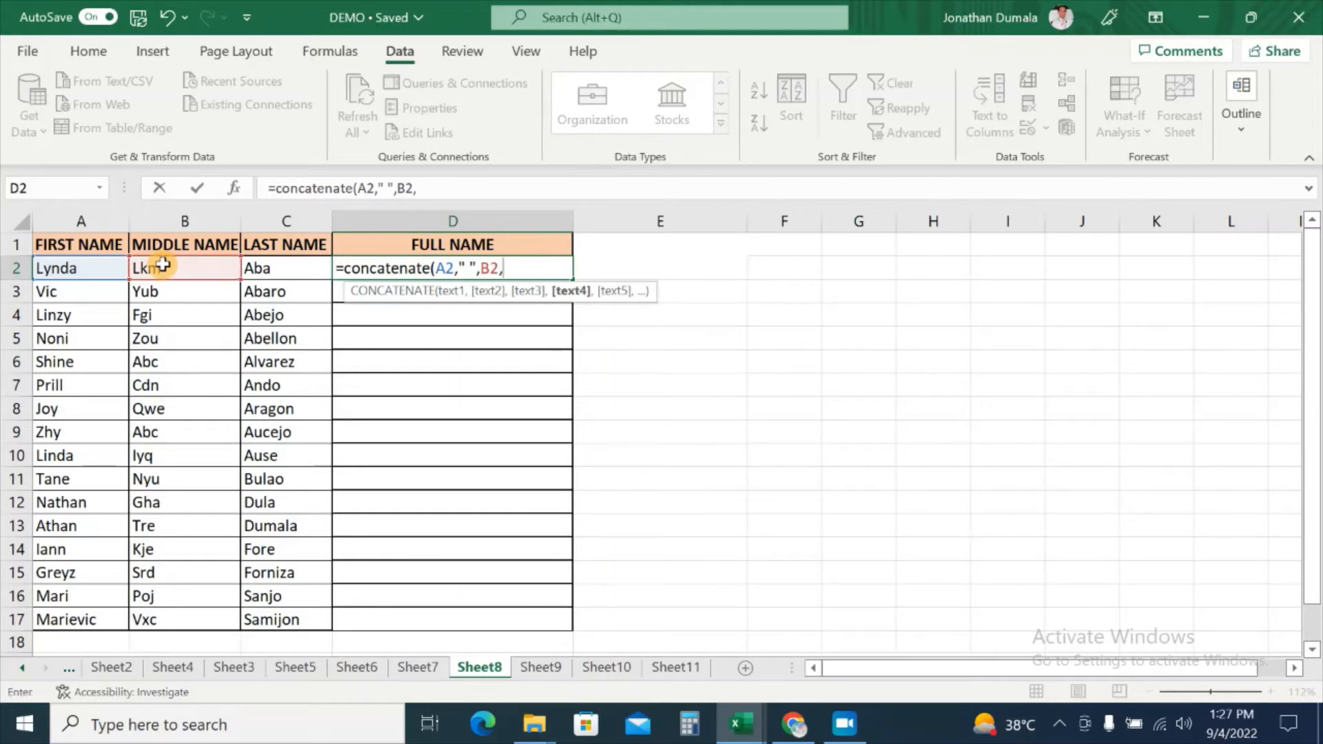
pyautogui.write('" ",')
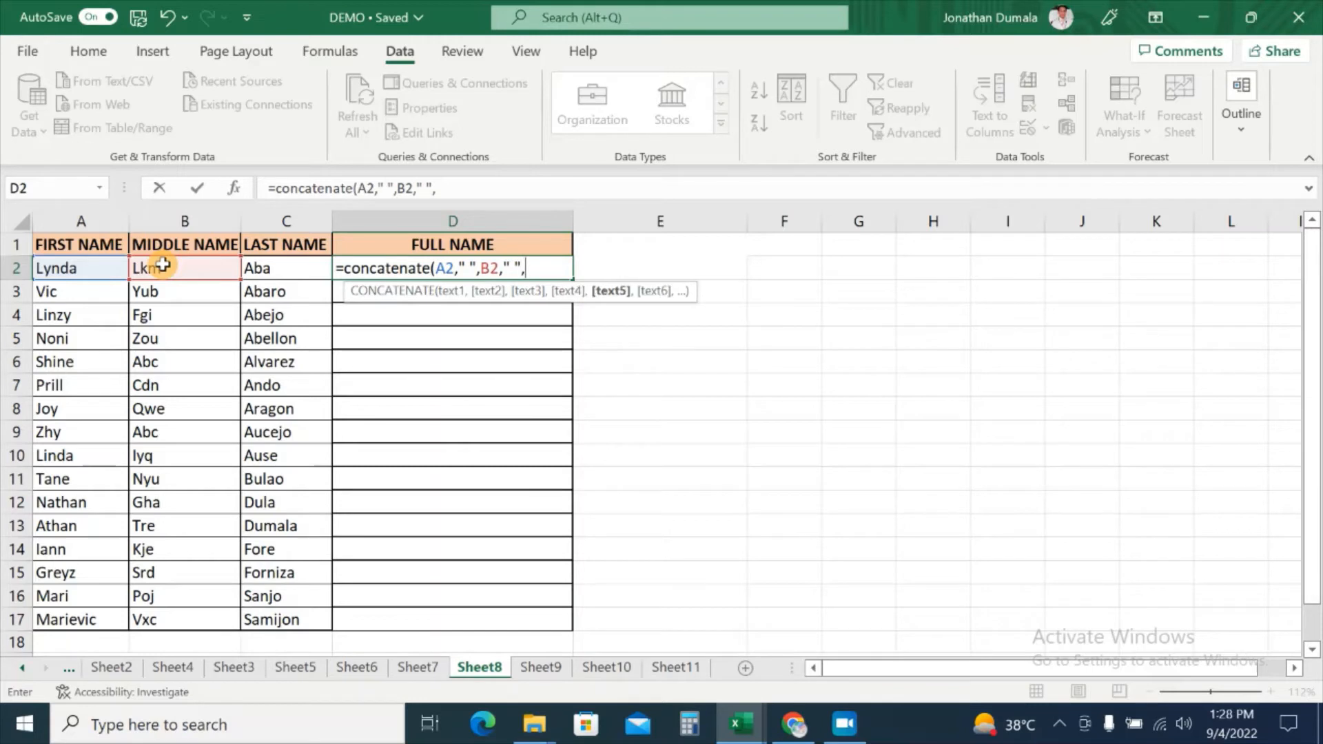
pyautogui.click(266, 266)
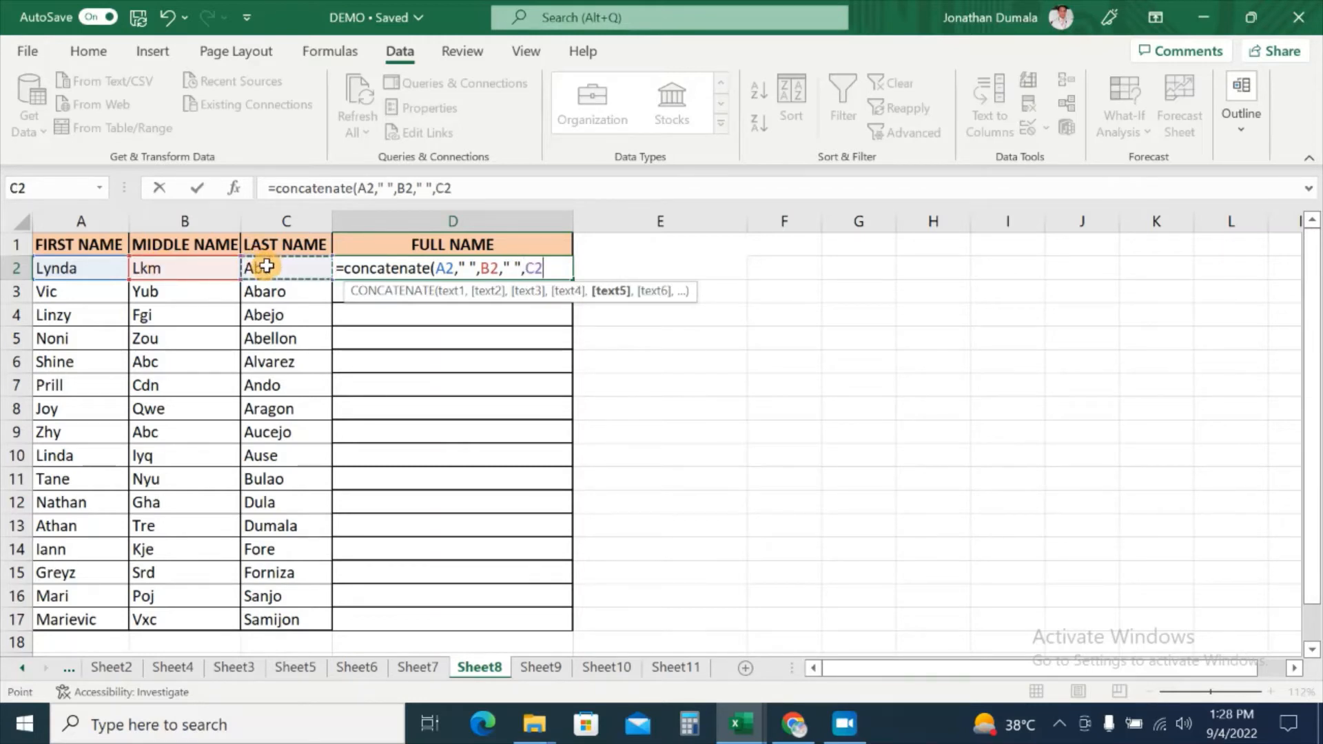
pyautogui.write(')')
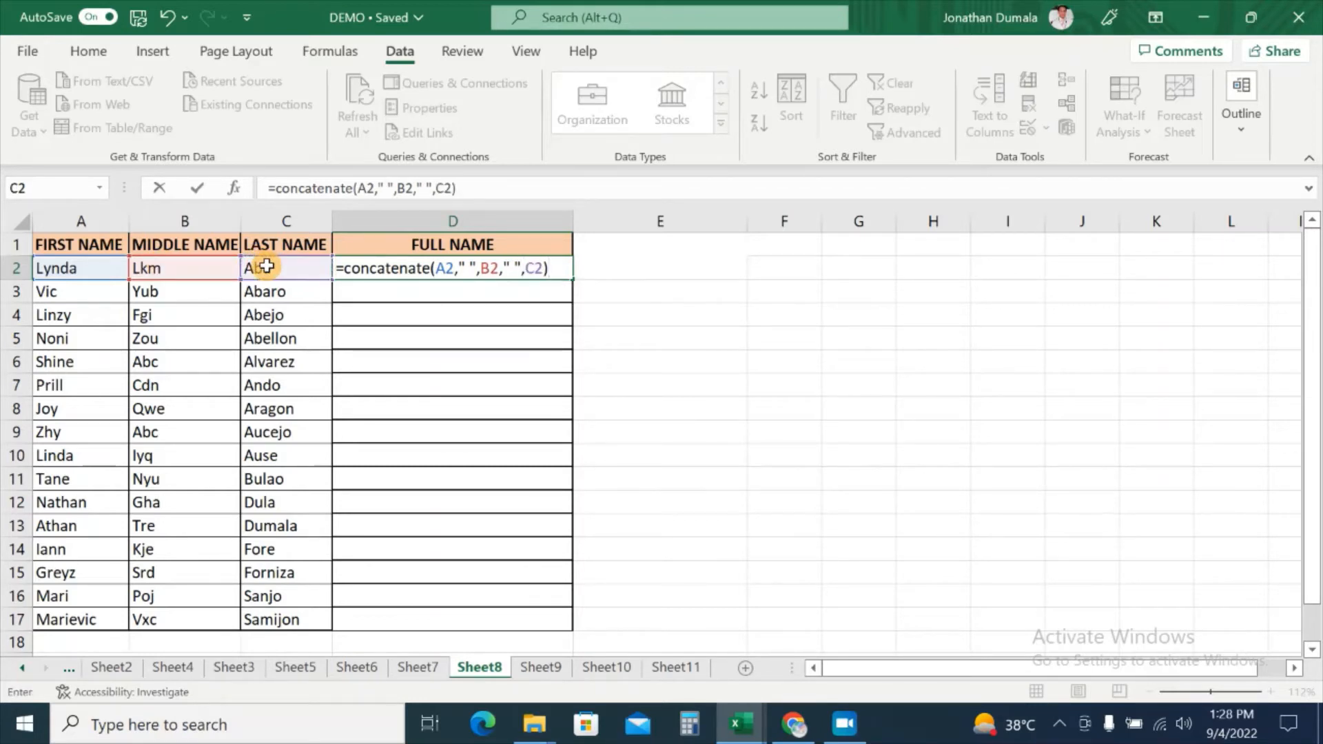
pyautogui.press('Return')
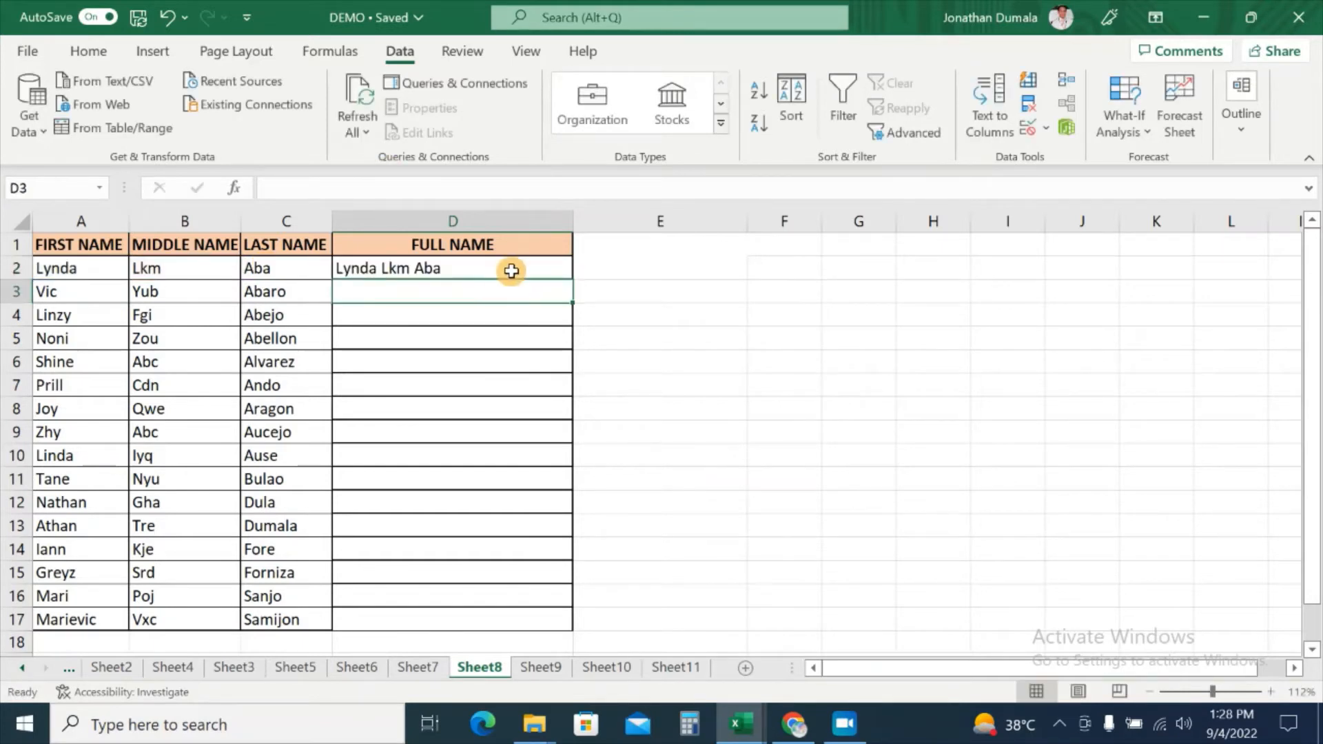
# Fill the CONCATENATE formula from D2 down the FULL NAME column to D17.
pyautogui.click(556, 274)
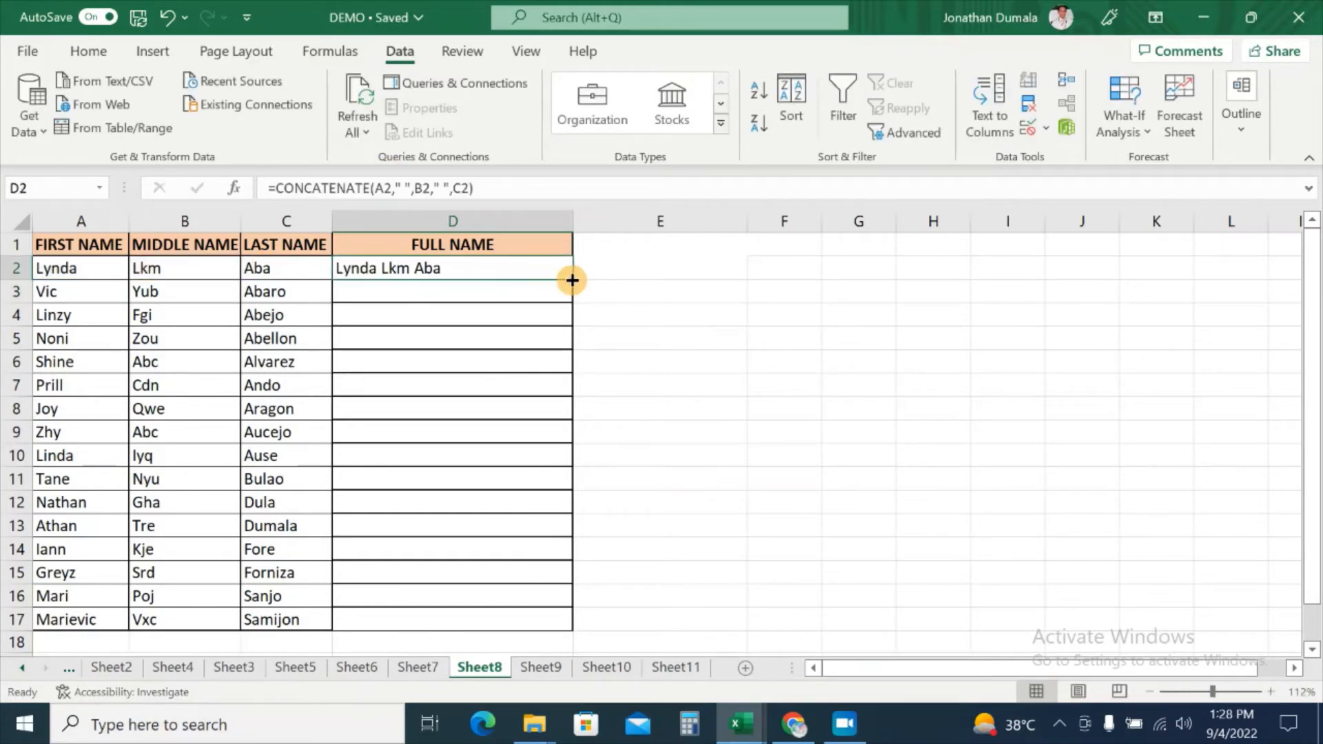
pyautogui.doubleClick(572, 280)
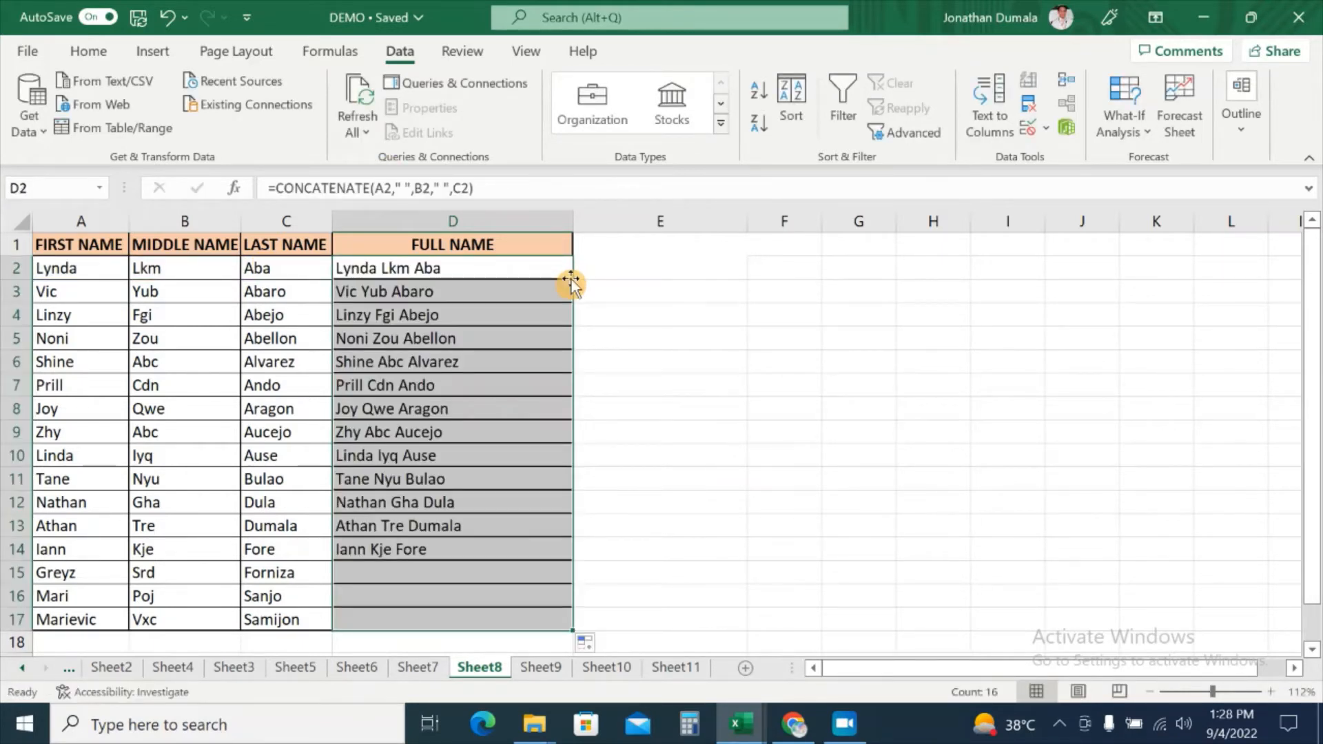
pyautogui.click(729, 382)
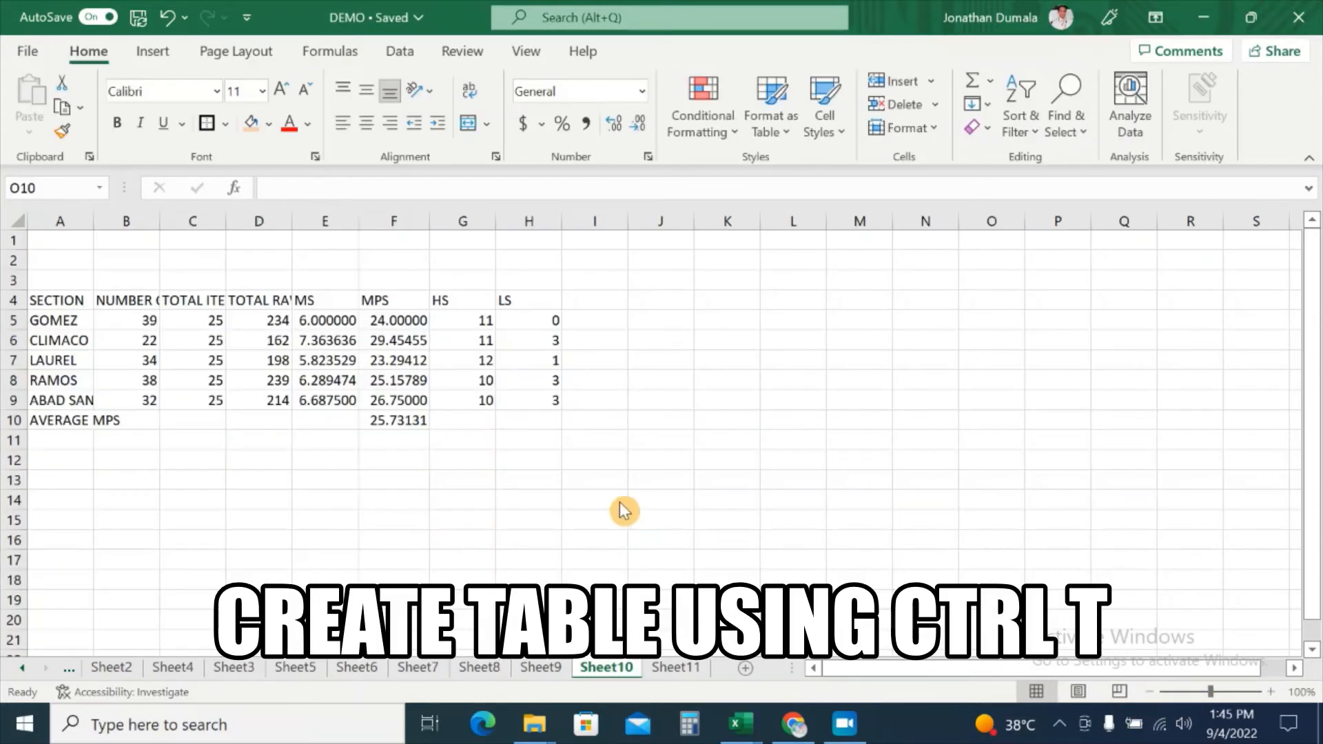
# Convert the section data in A4:H10 into a table with headers and autofit the width of column A.
pyautogui.click(68, 299)
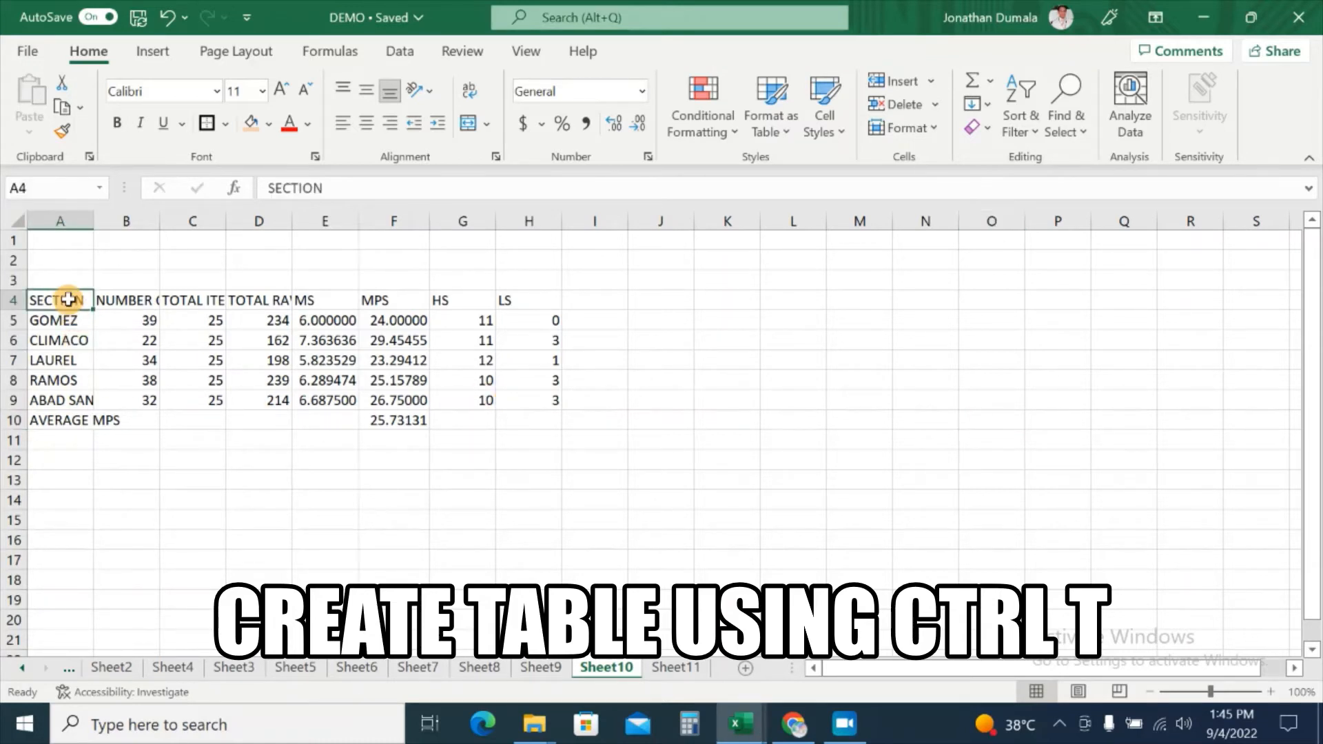
pyautogui.hotkey('ctrl', 'a')
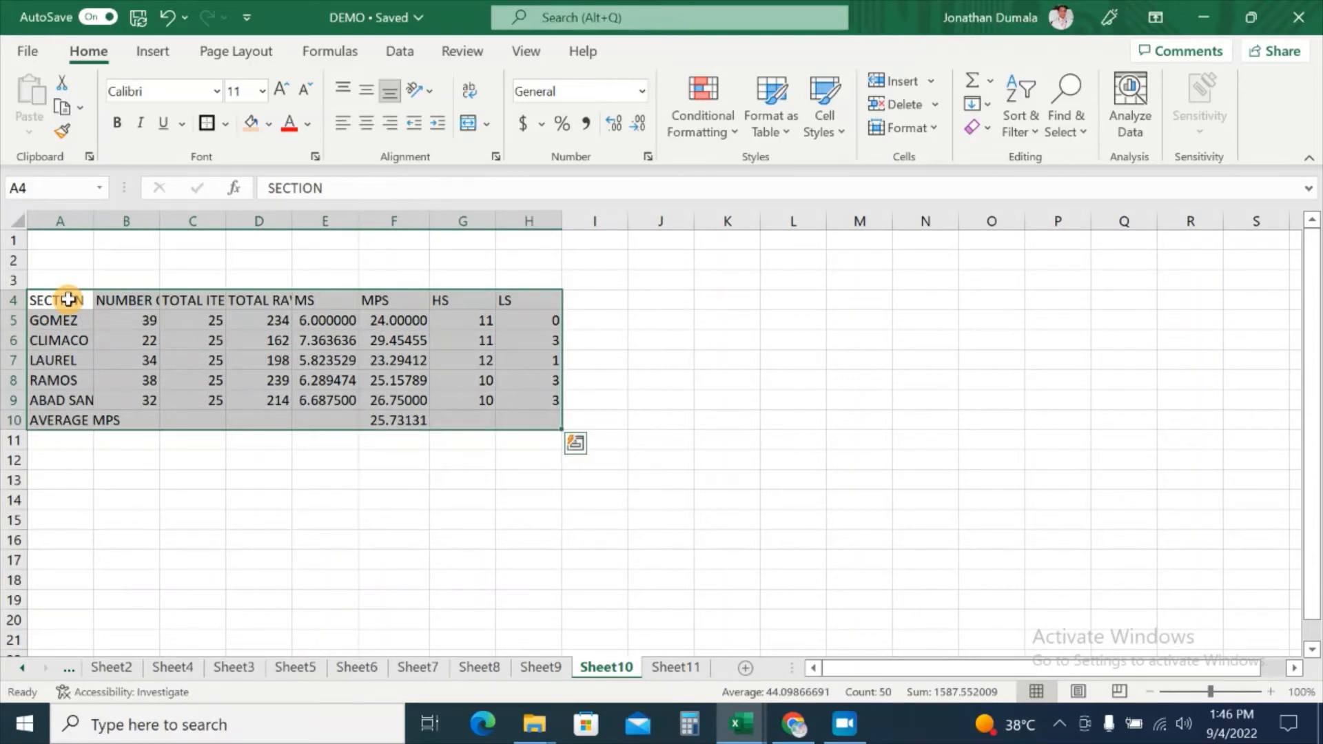
pyautogui.hotkey('ctrl', 't')
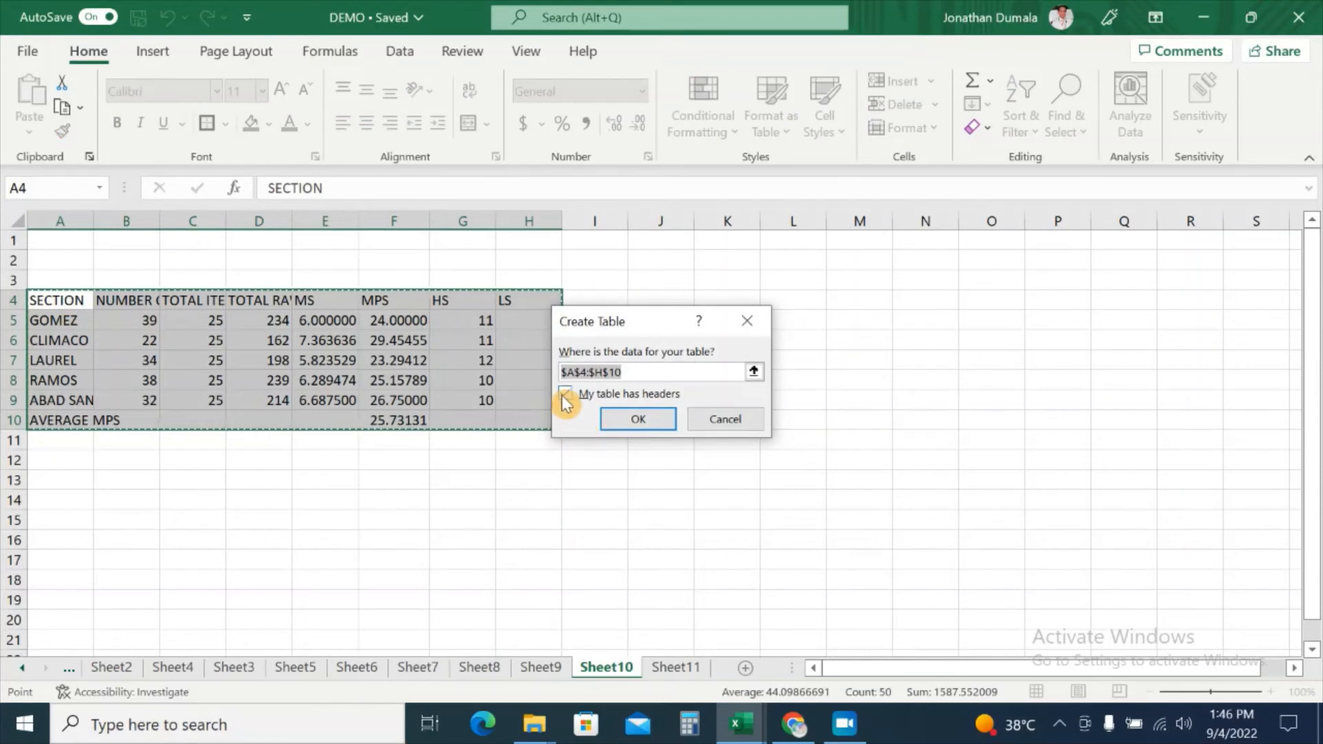
pyautogui.click(648, 419)
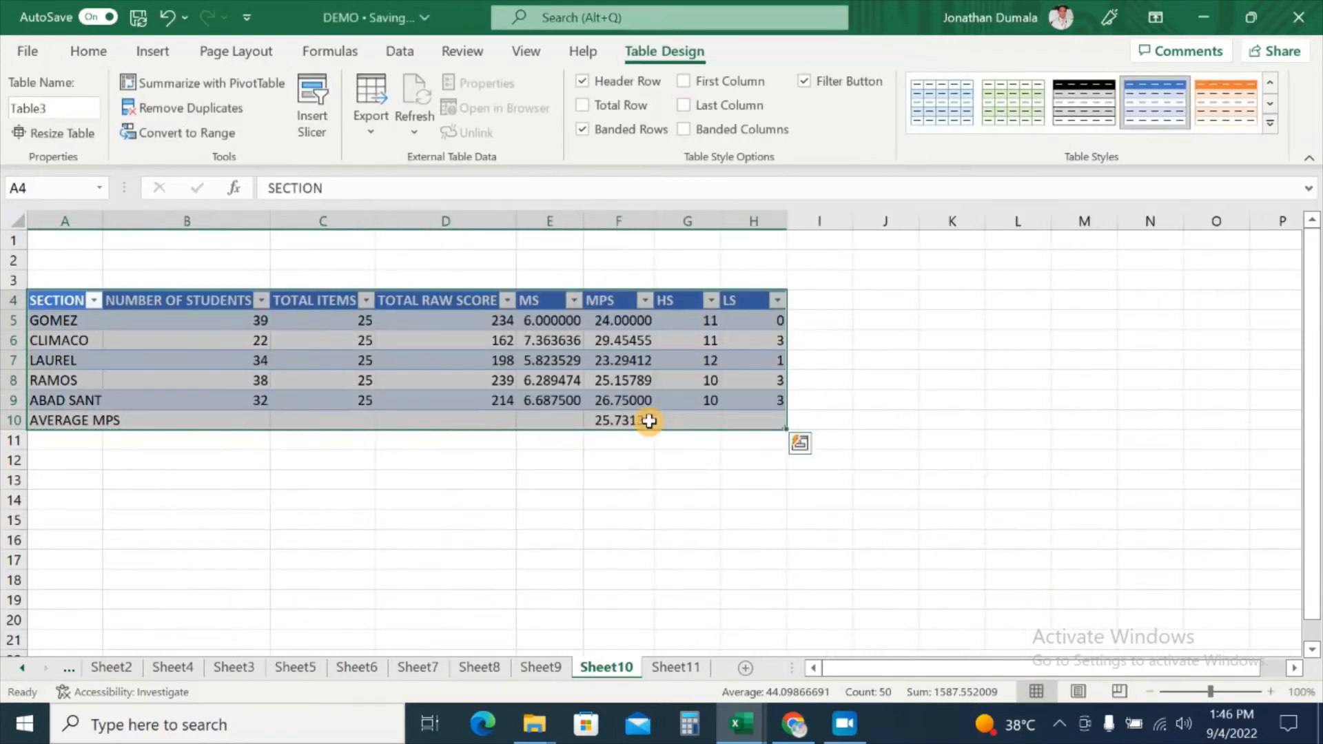
pyautogui.doubleClick(106, 221)
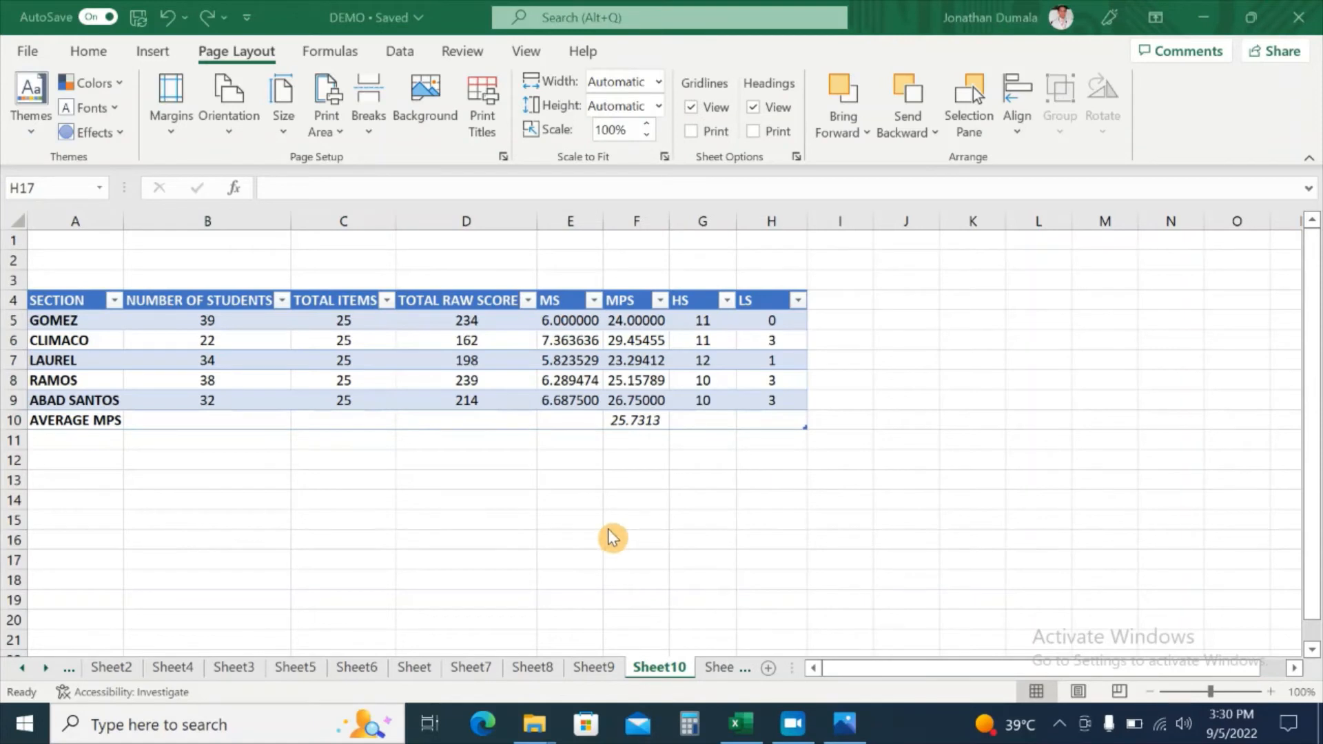
# Hide row 10, which holds the AVERAGE MPS entry.
pyautogui.click(6, 419)
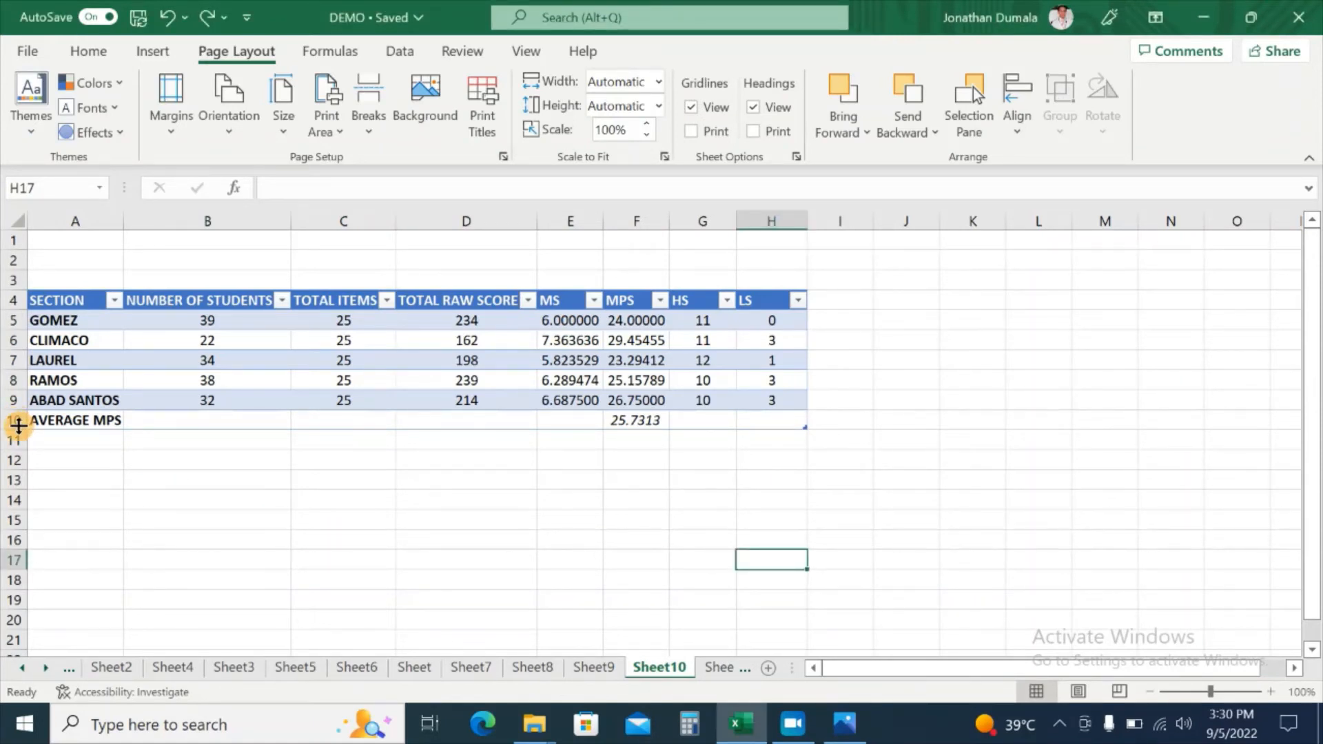
pyautogui.click(9, 420)
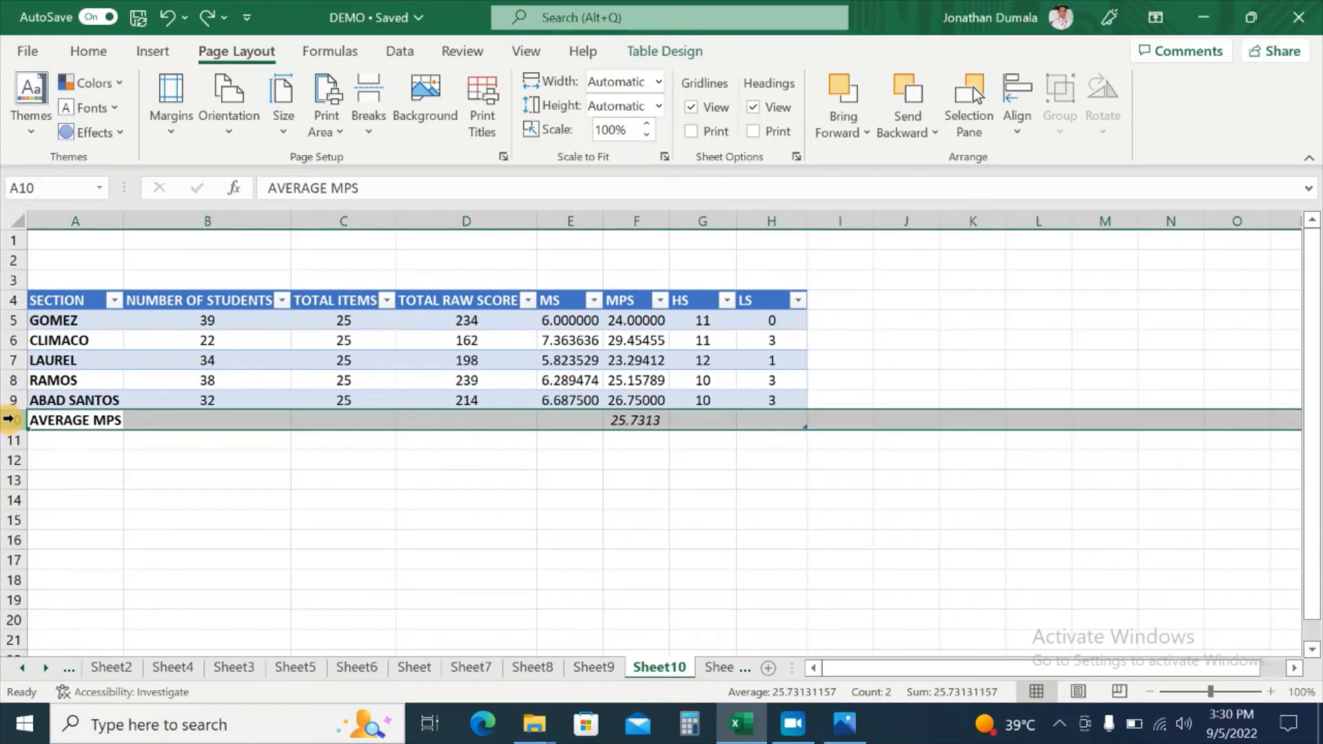
pyautogui.hotkey('ctrl', '-')
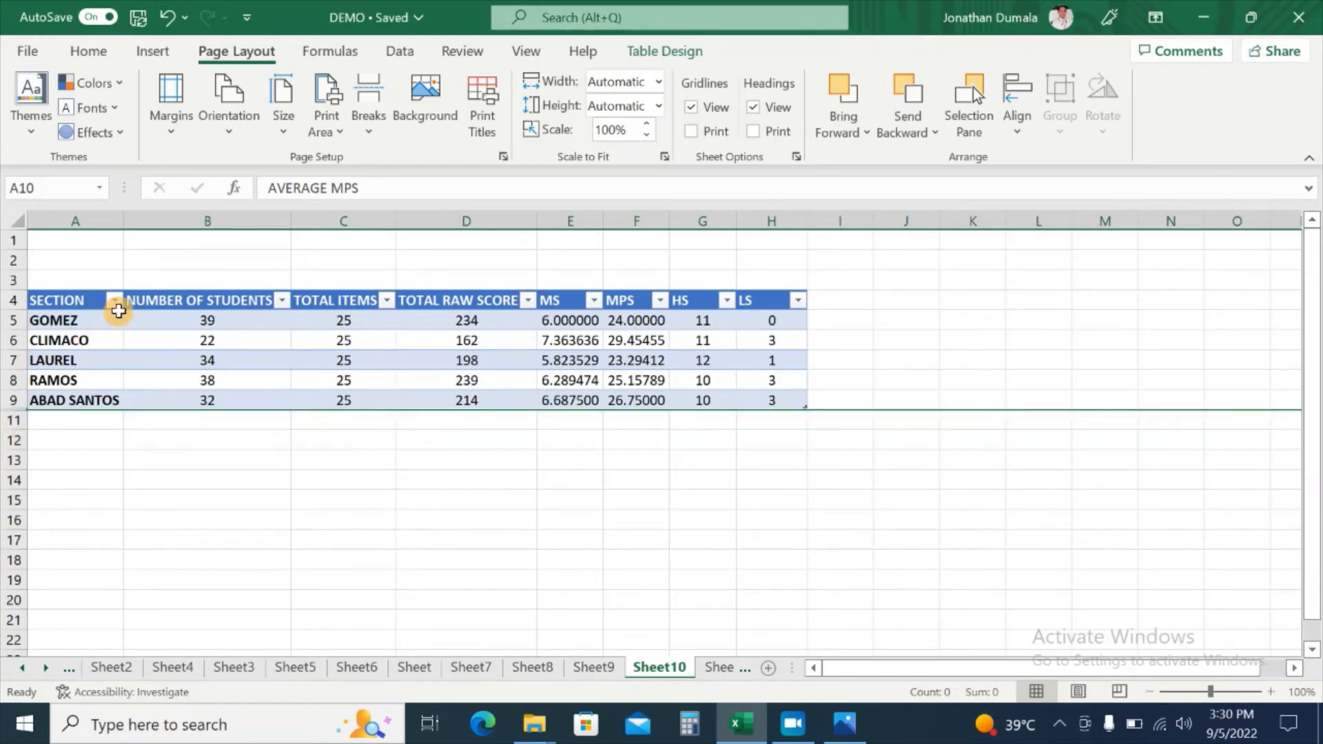
# Sort the table by SECTION from A to Z, and re-sort it by MS from largest to smallest.
pyautogui.click(114, 301)
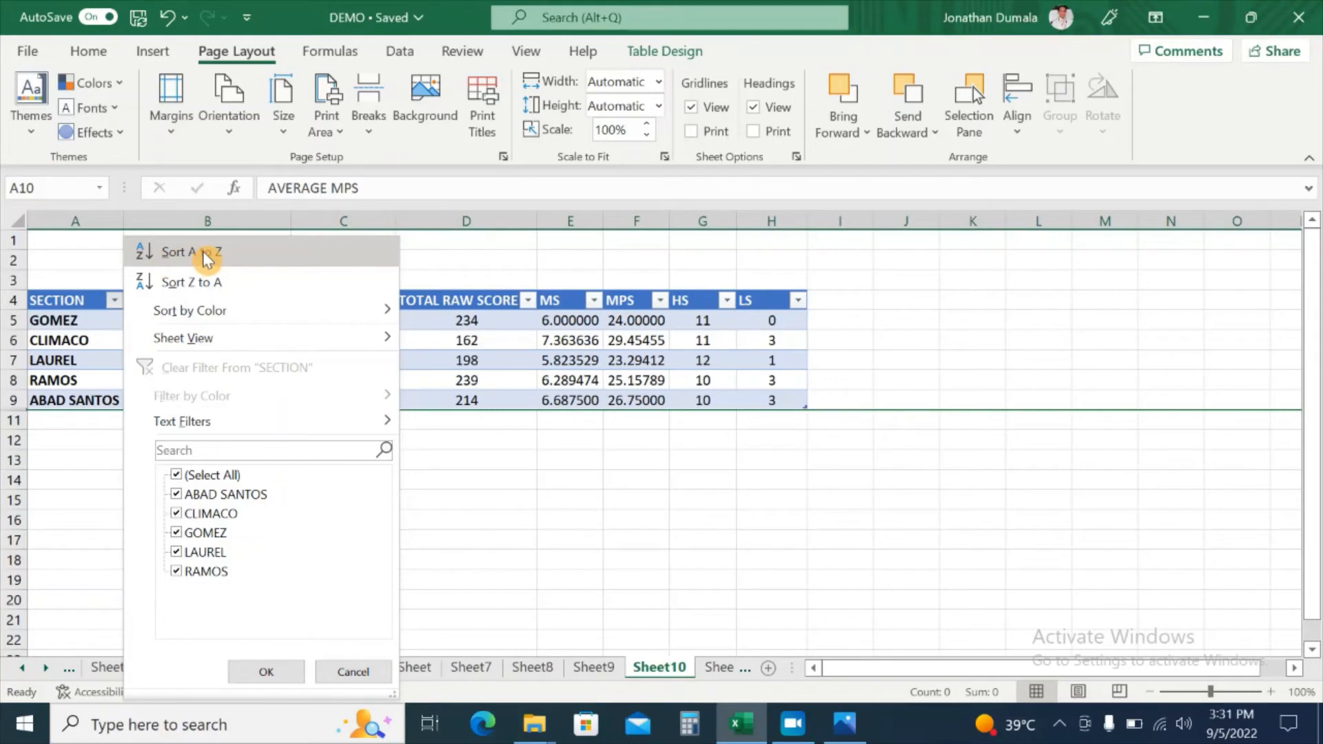
pyautogui.click(245, 259)
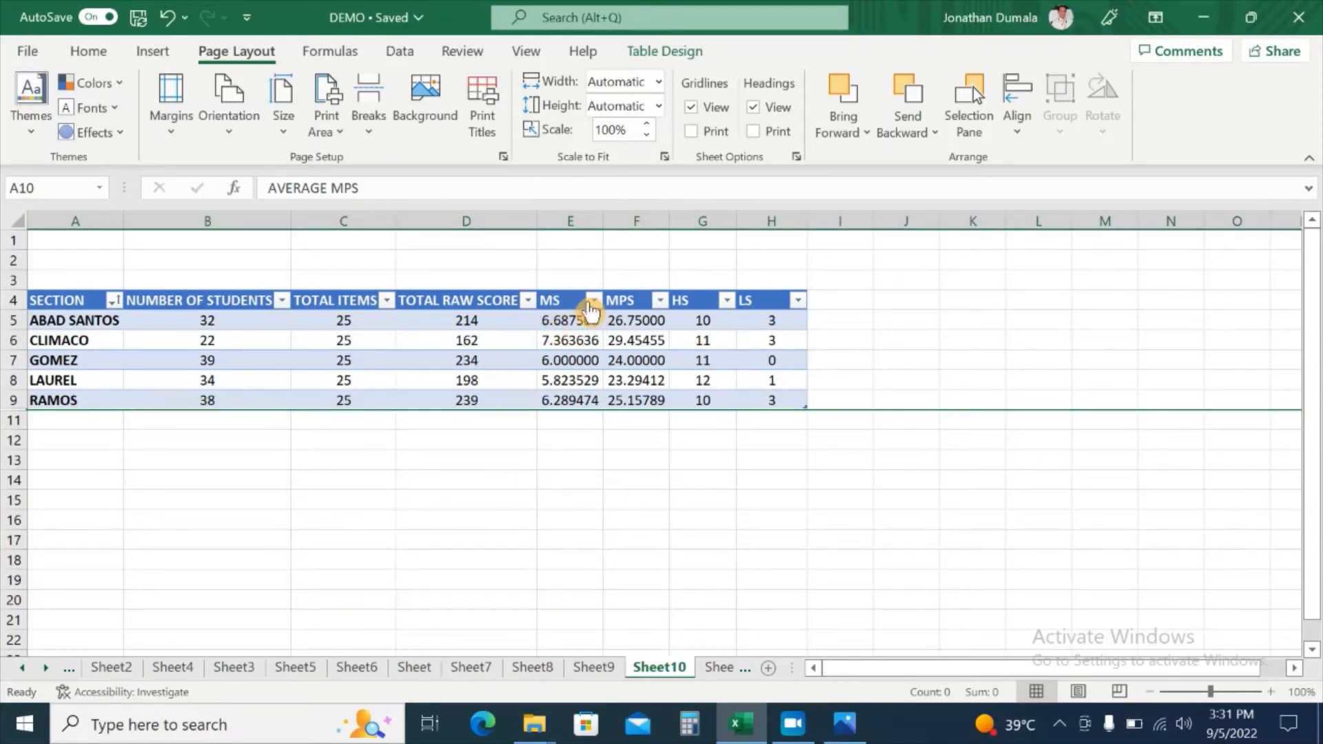
pyautogui.click(593, 303)
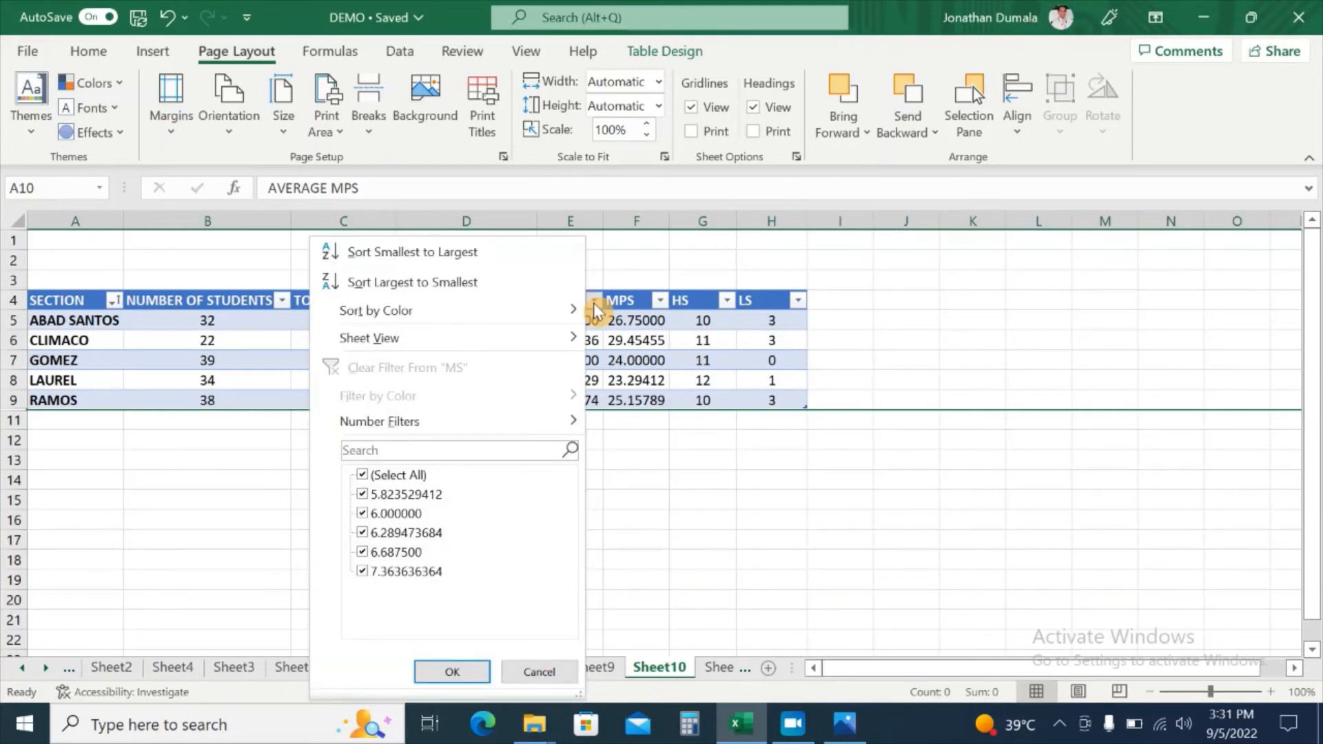
pyautogui.click(458, 283)
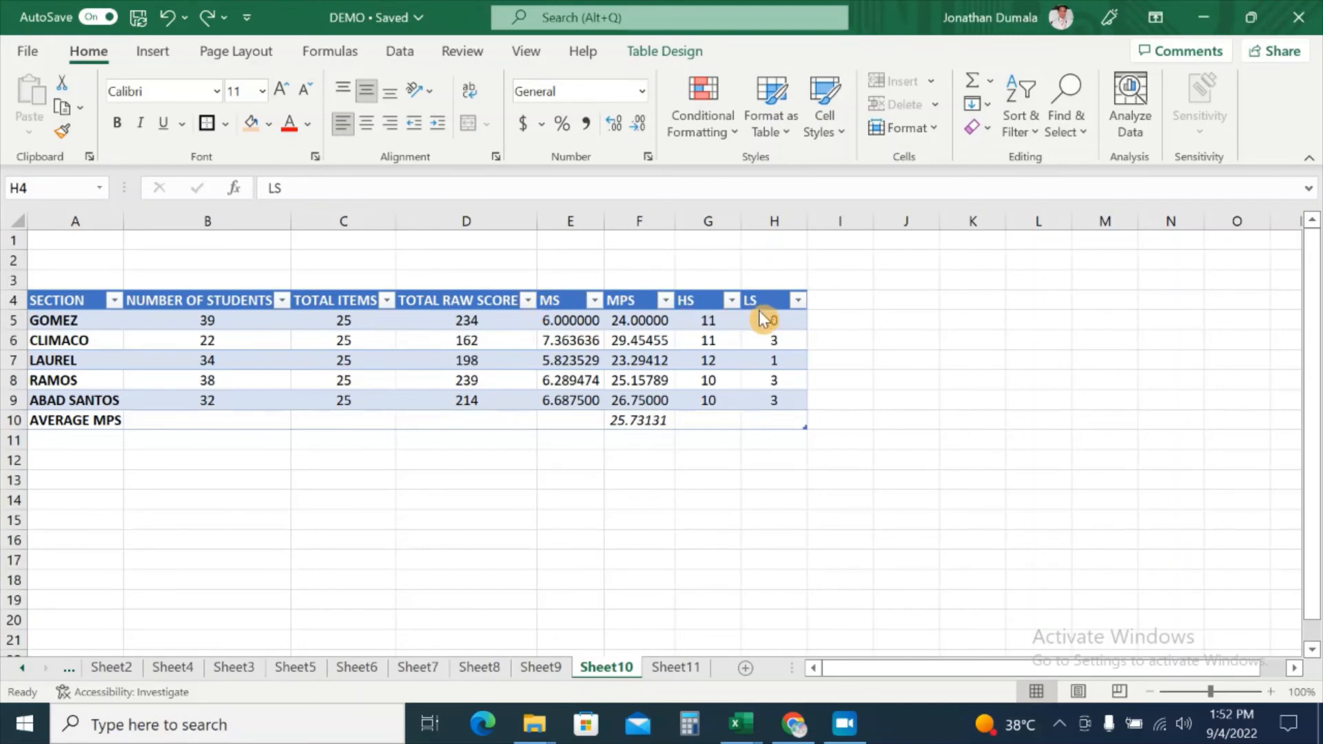
# Move the HS and LS columns (G:H) in front of the MS column without overwriting any data.
pyautogui.click(704, 215)
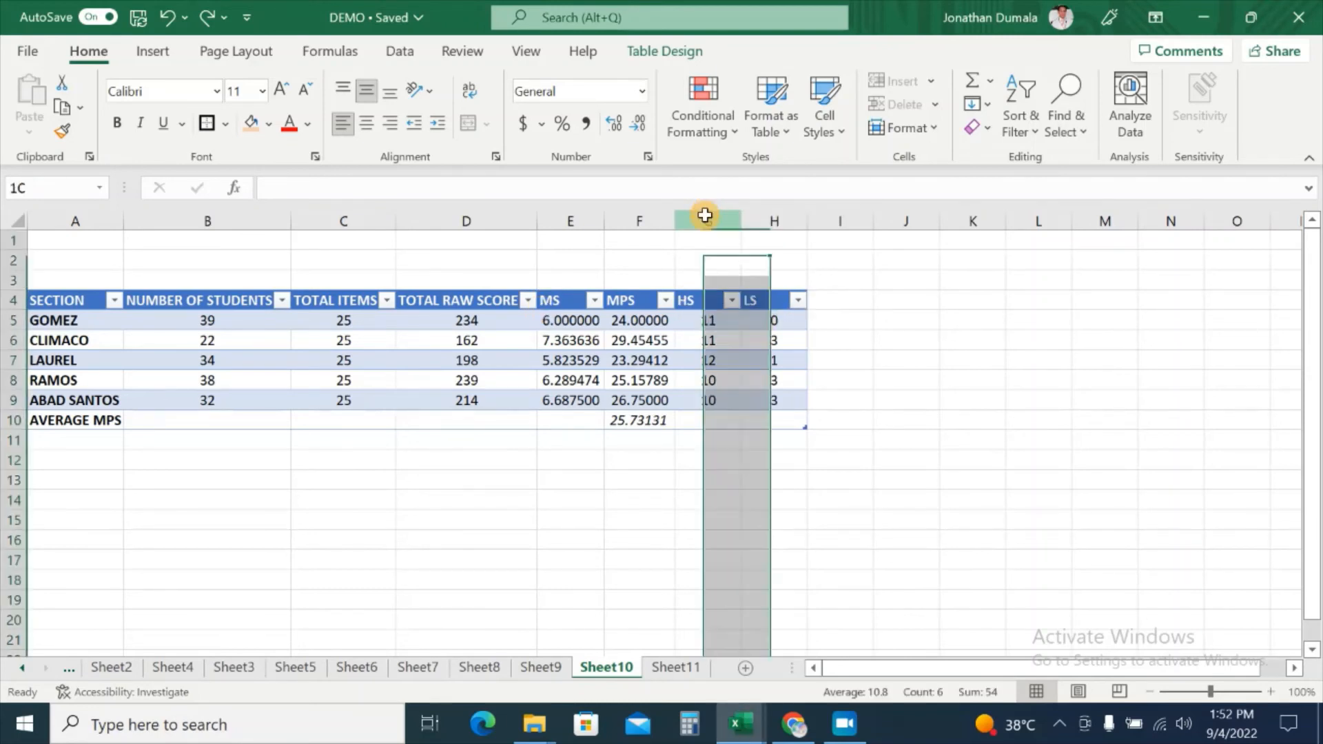
pyautogui.moveTo(705, 216); pyautogui.dragTo(751, 217)
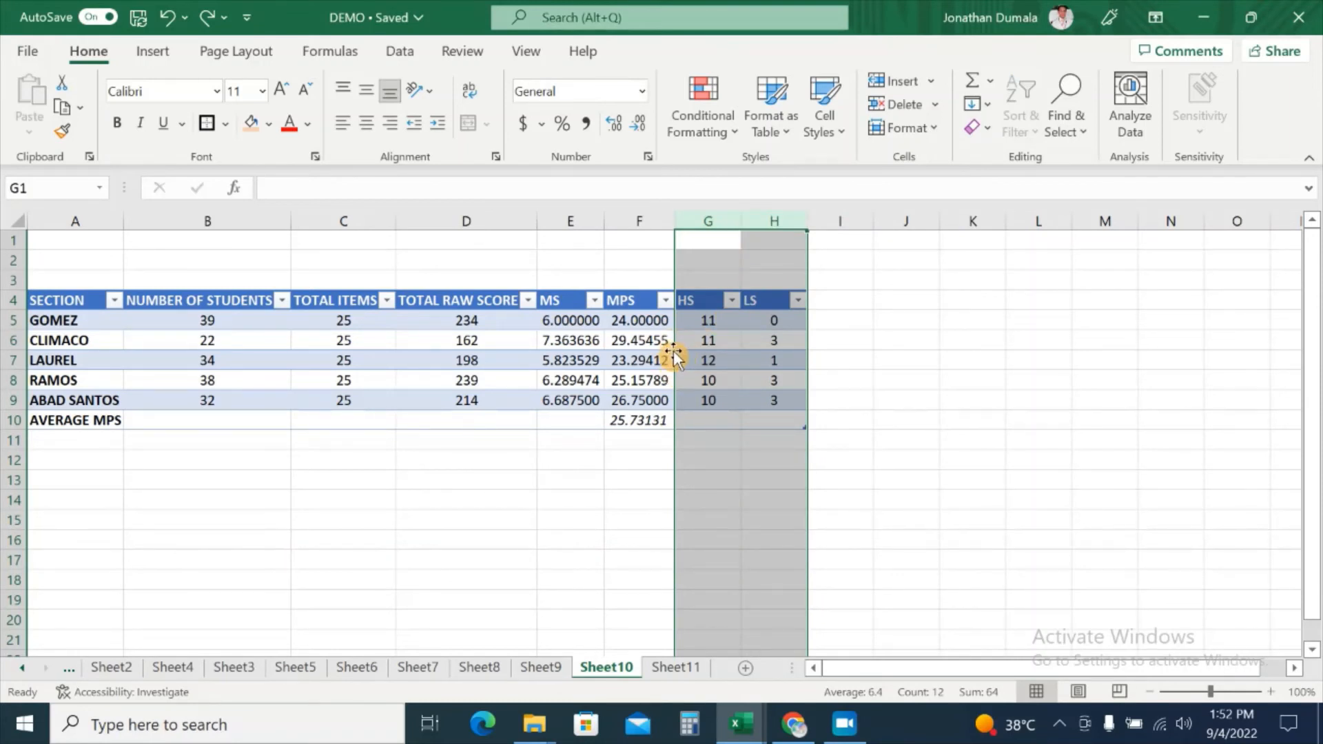
pyautogui.moveTo(672, 353); pyautogui.dragTo(540, 358)
pyautogui.press('shift')
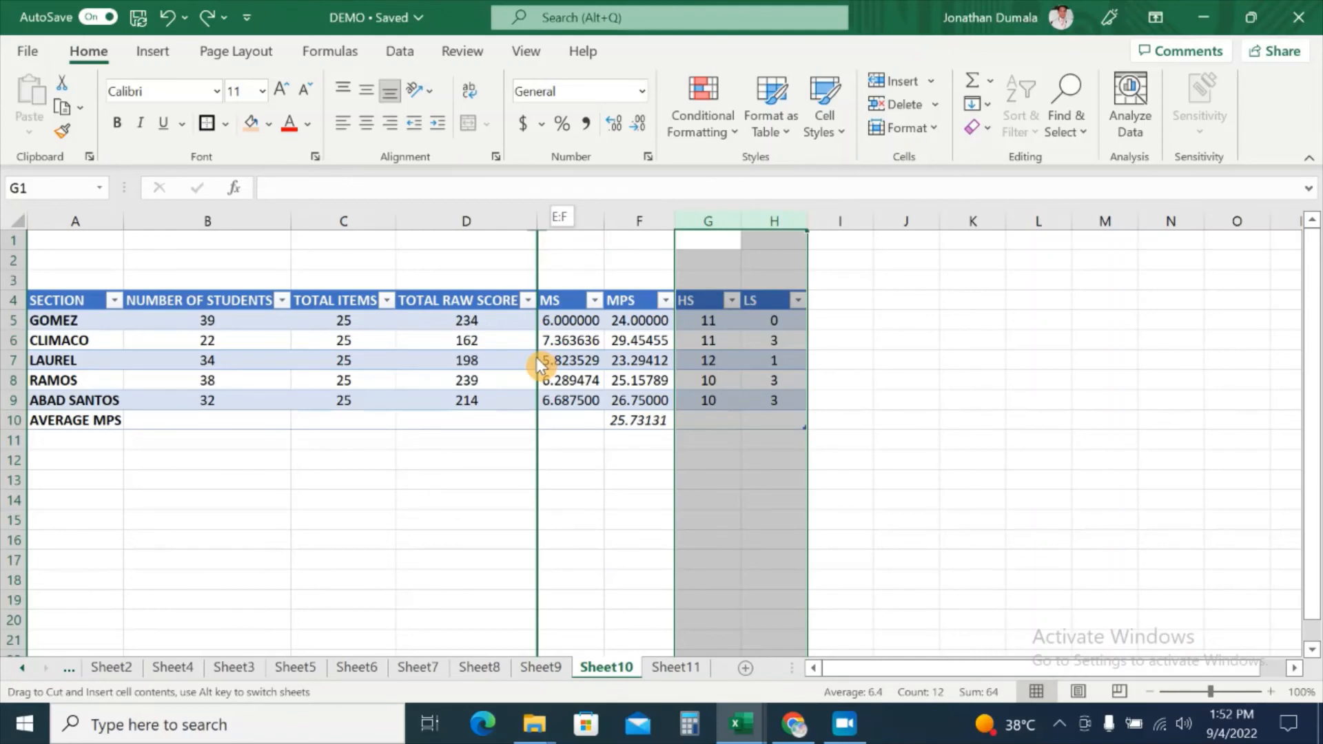
pyautogui.moveTo(536, 357); pyautogui.dragTo(534, 358)
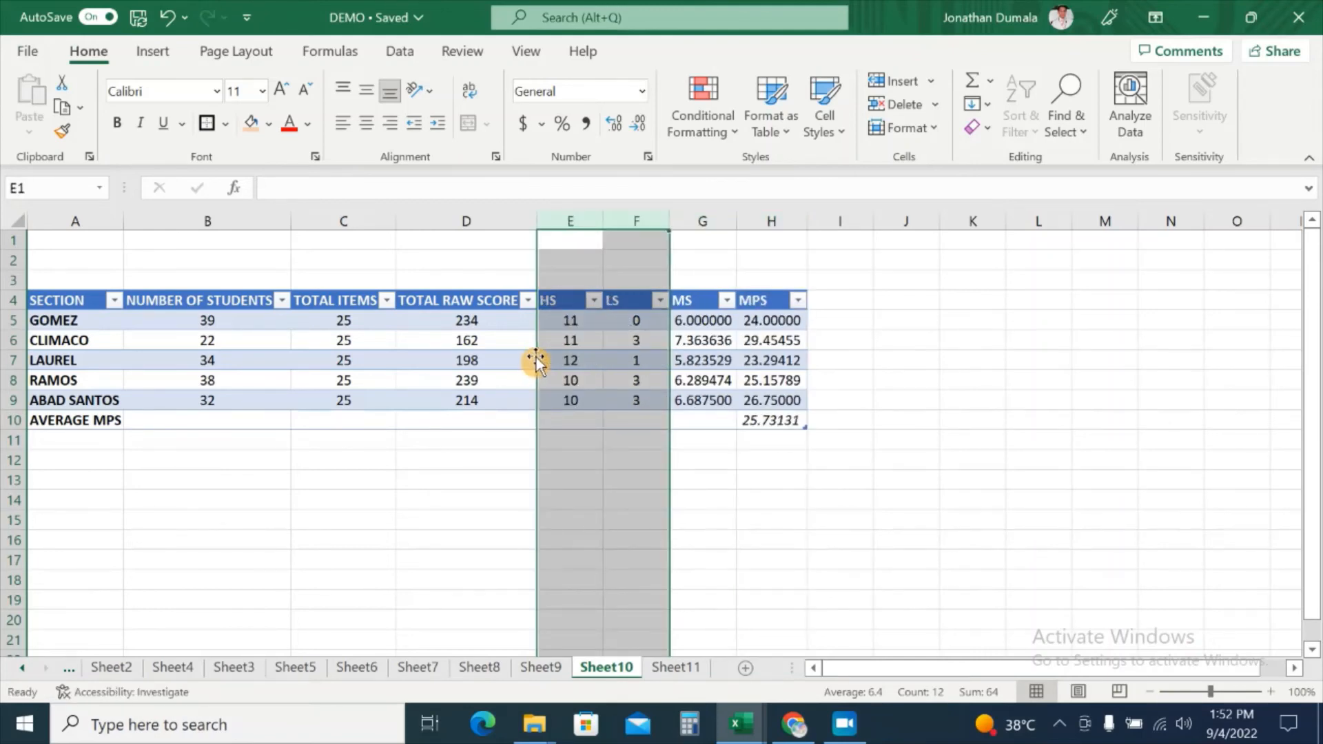
pyautogui.click(924, 365)
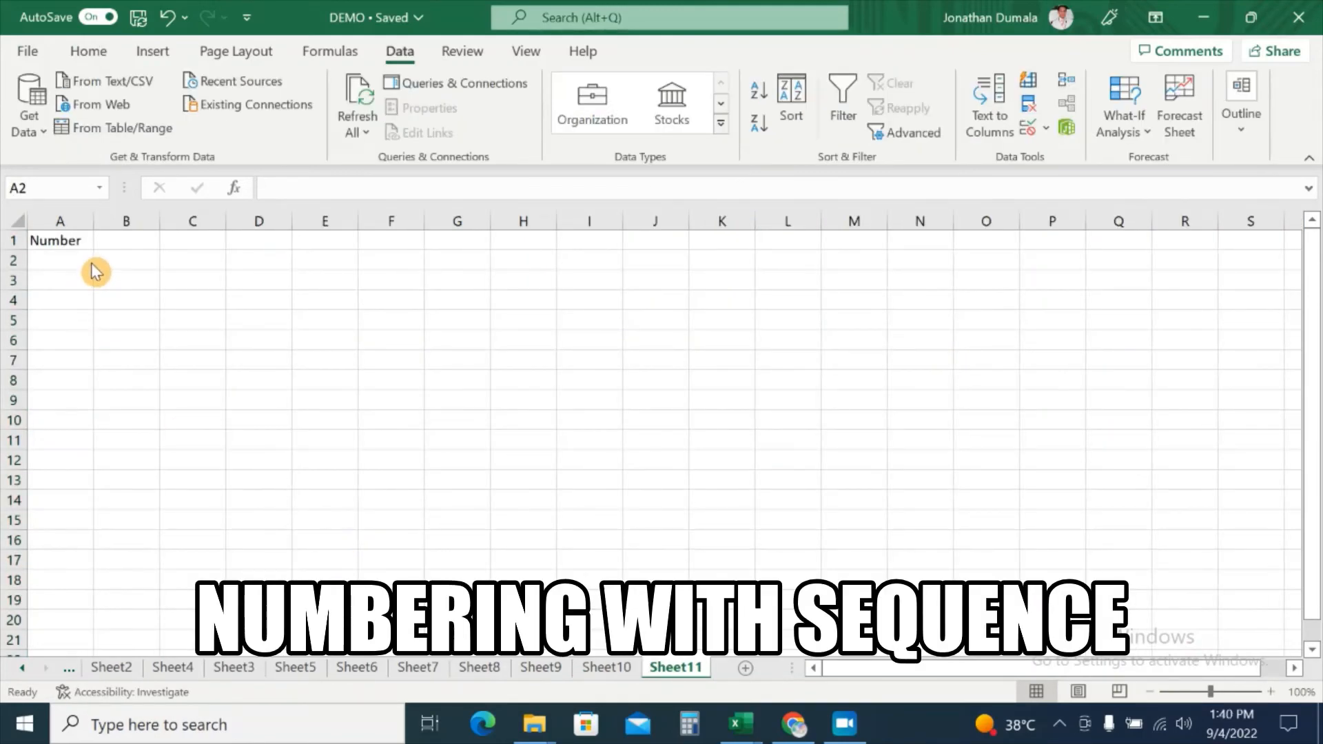
# Fill A2:A20 with a number series starting from 1 and 2, and clear those cells again.
pyautogui.click(58, 260)
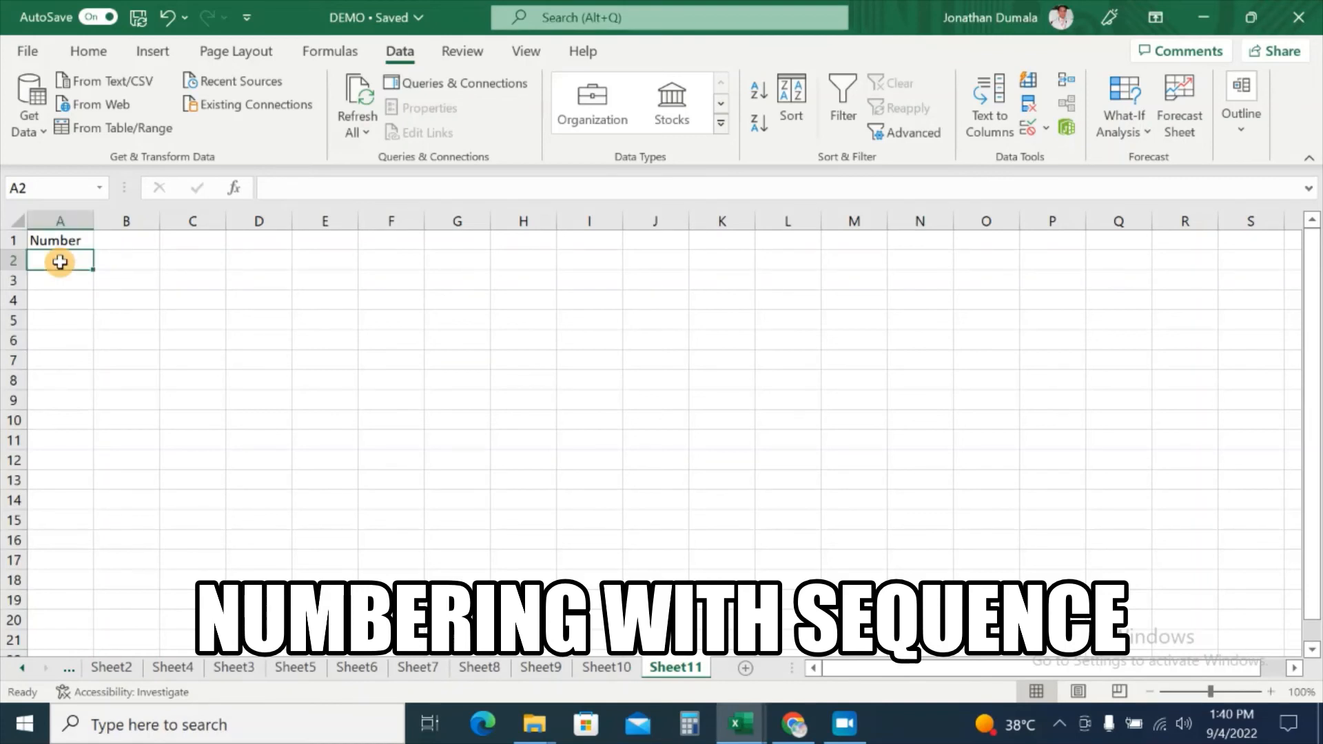
pyautogui.write('1')
pyautogui.press('Return')
pyautogui.write('2')
pyautogui.click(59, 262)
pyautogui.moveTo(60, 261); pyautogui.dragTo(54, 624)
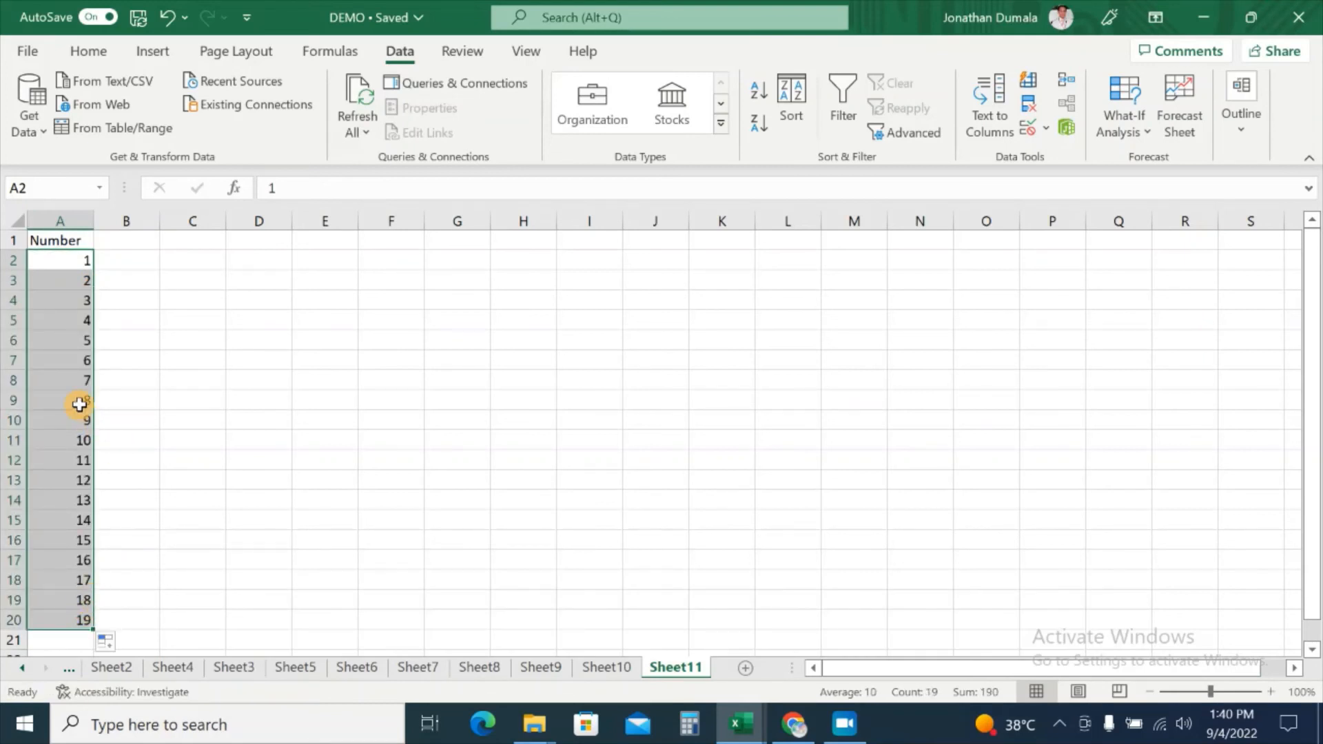
pyautogui.press('Delete')
# Number 100 rows under the Number header with the formula =SEQUENCE(100) in A2 and review the list to its end.
pyautogui.click(55, 261)
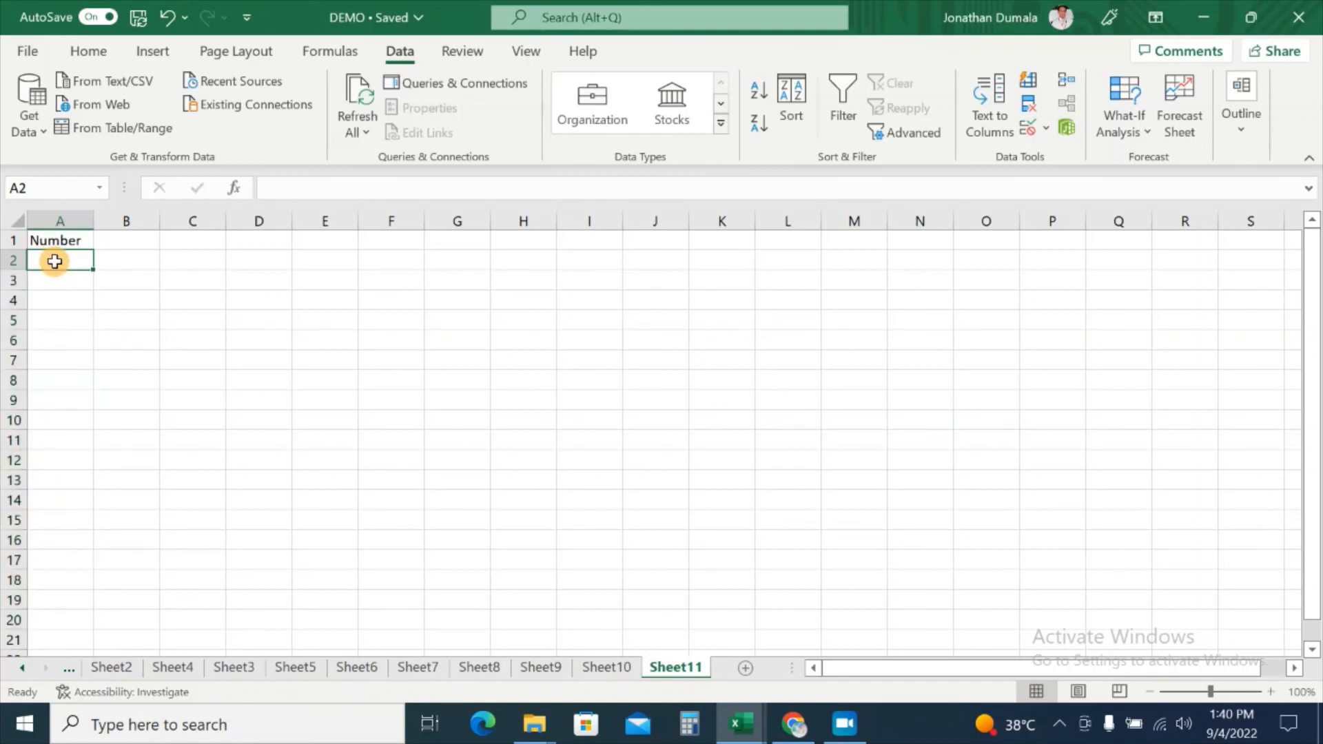
pyautogui.write('=se')
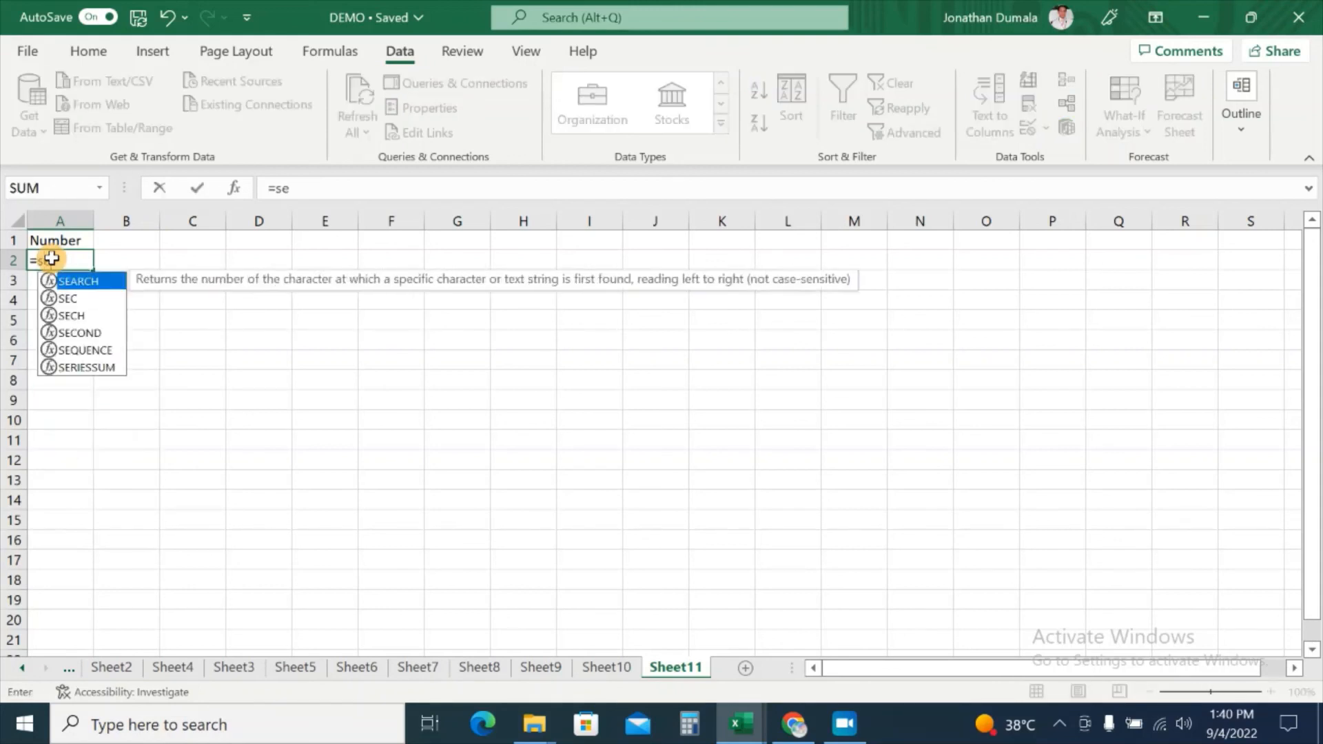
pyautogui.write('quence(')
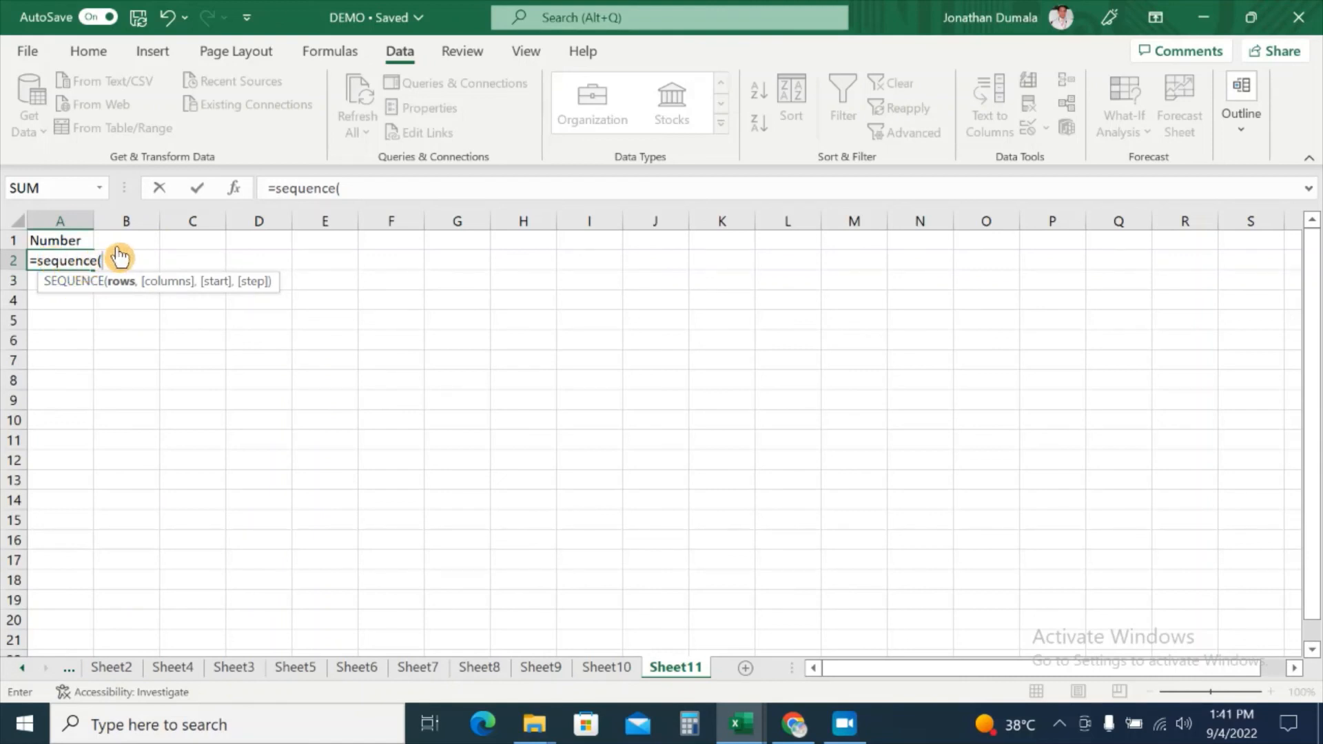
pyautogui.write('100)')
pyautogui.press('Return')
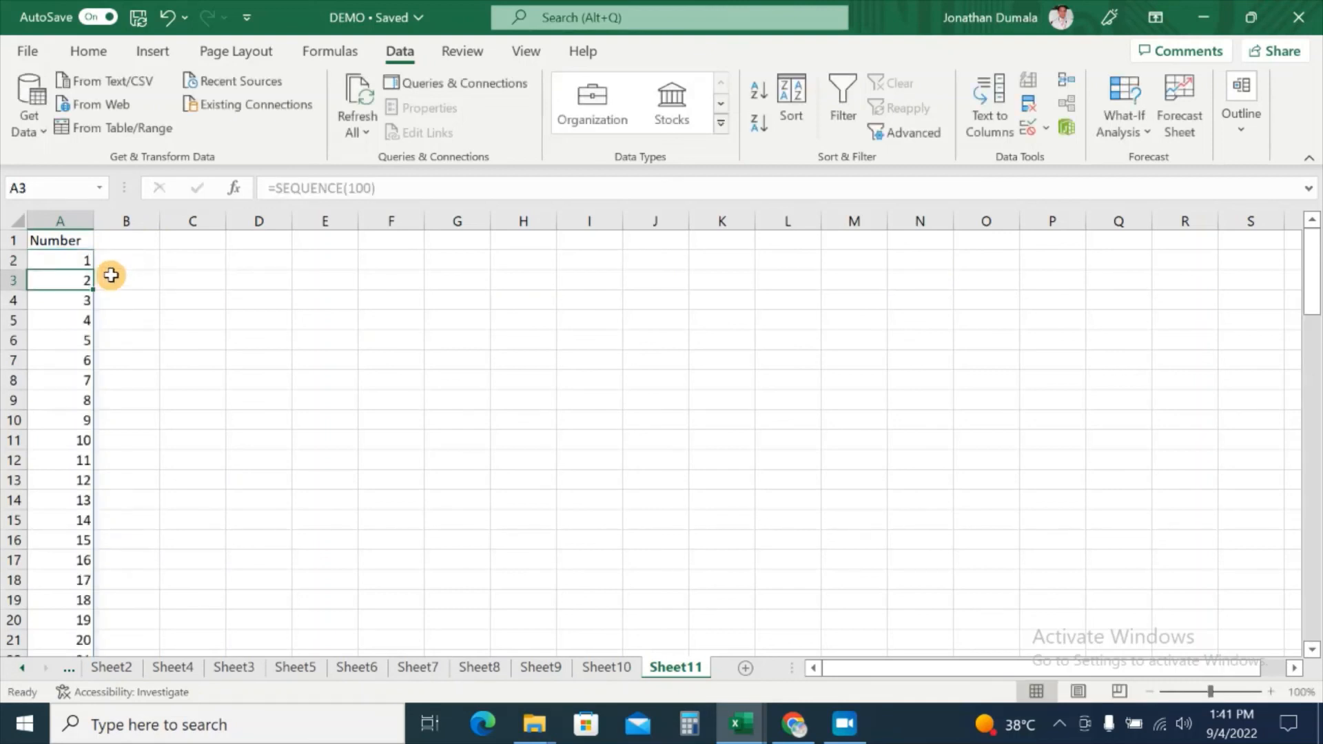
pyautogui.scroll(-9, 123, 437)
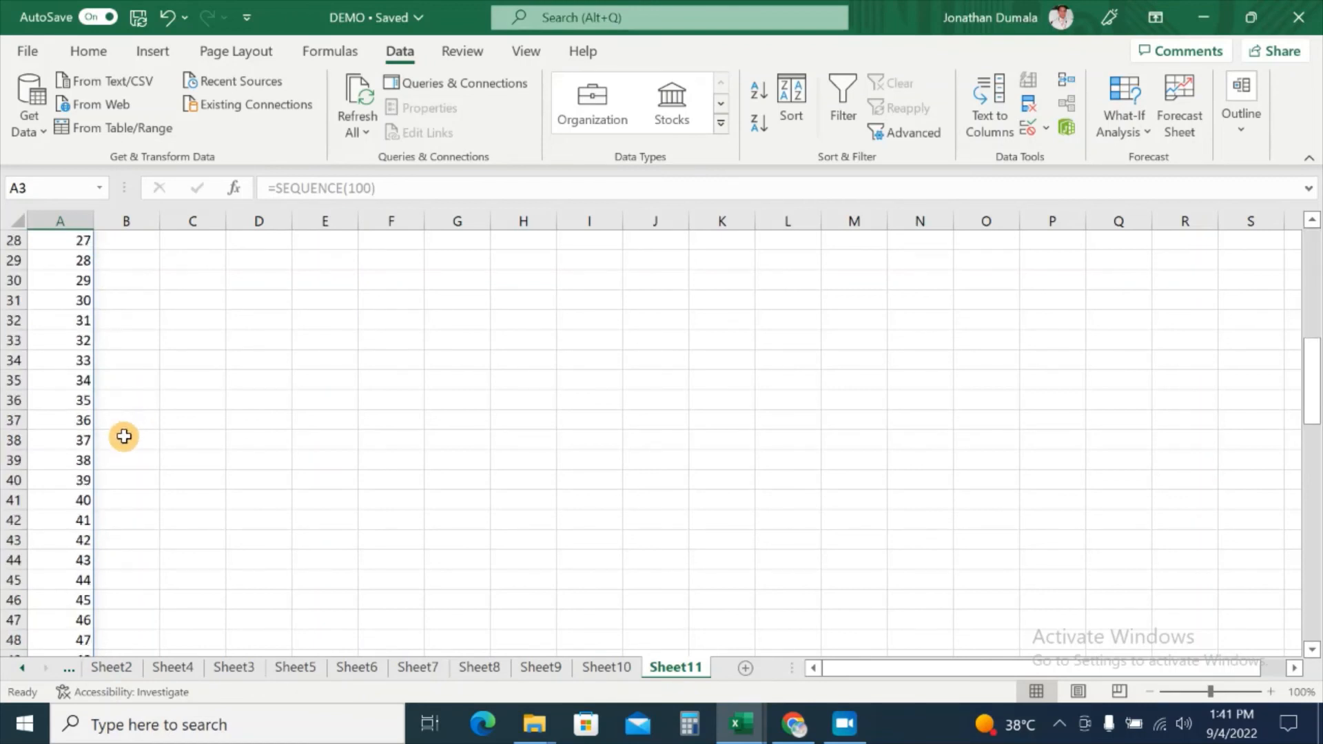
pyautogui.scroll(-20, 124, 436)
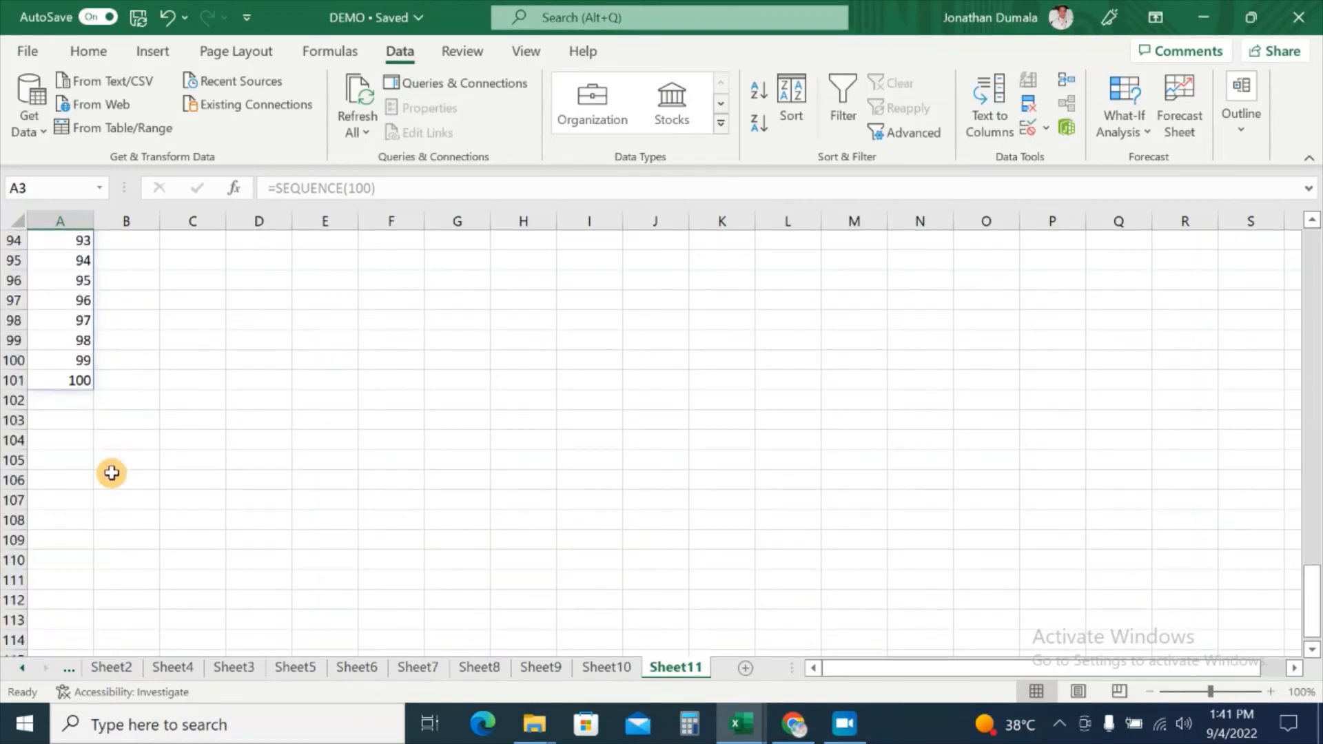
pyautogui.scroll(2, 112, 473)
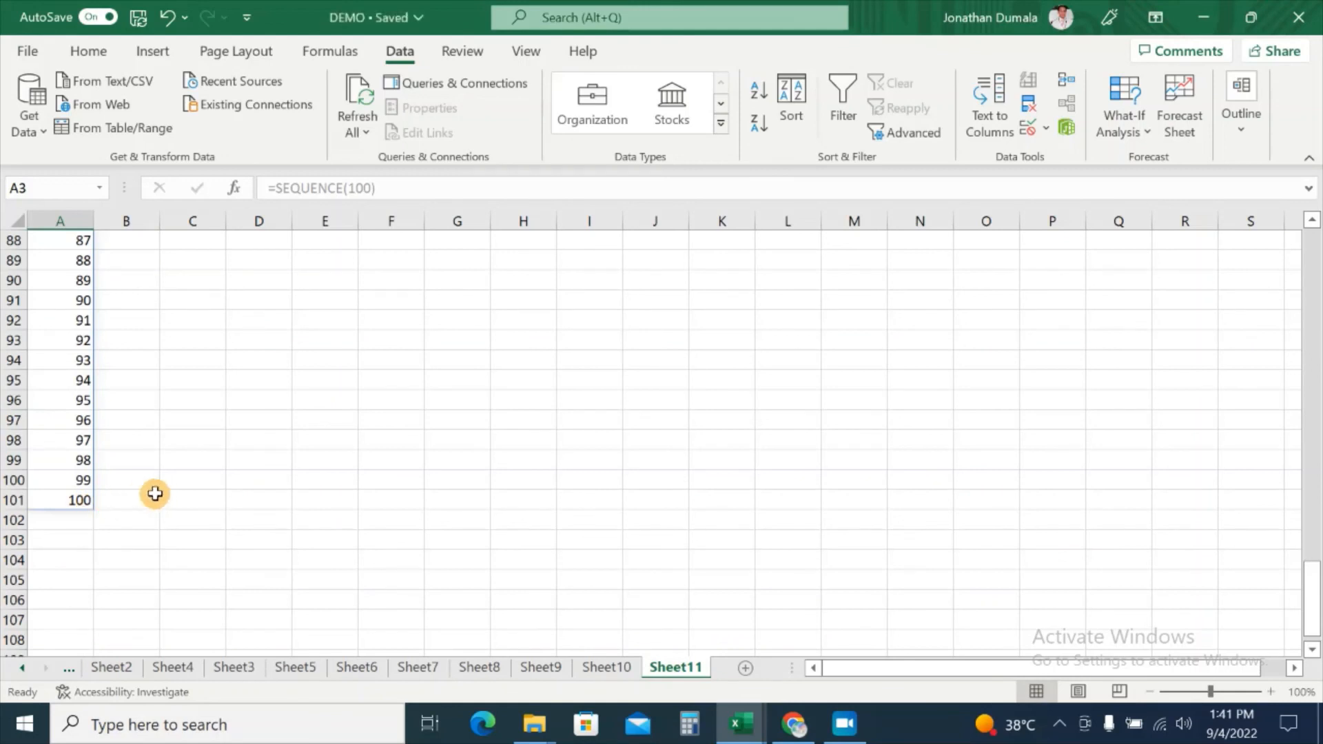
pyautogui.scroll(20, 96, 358)
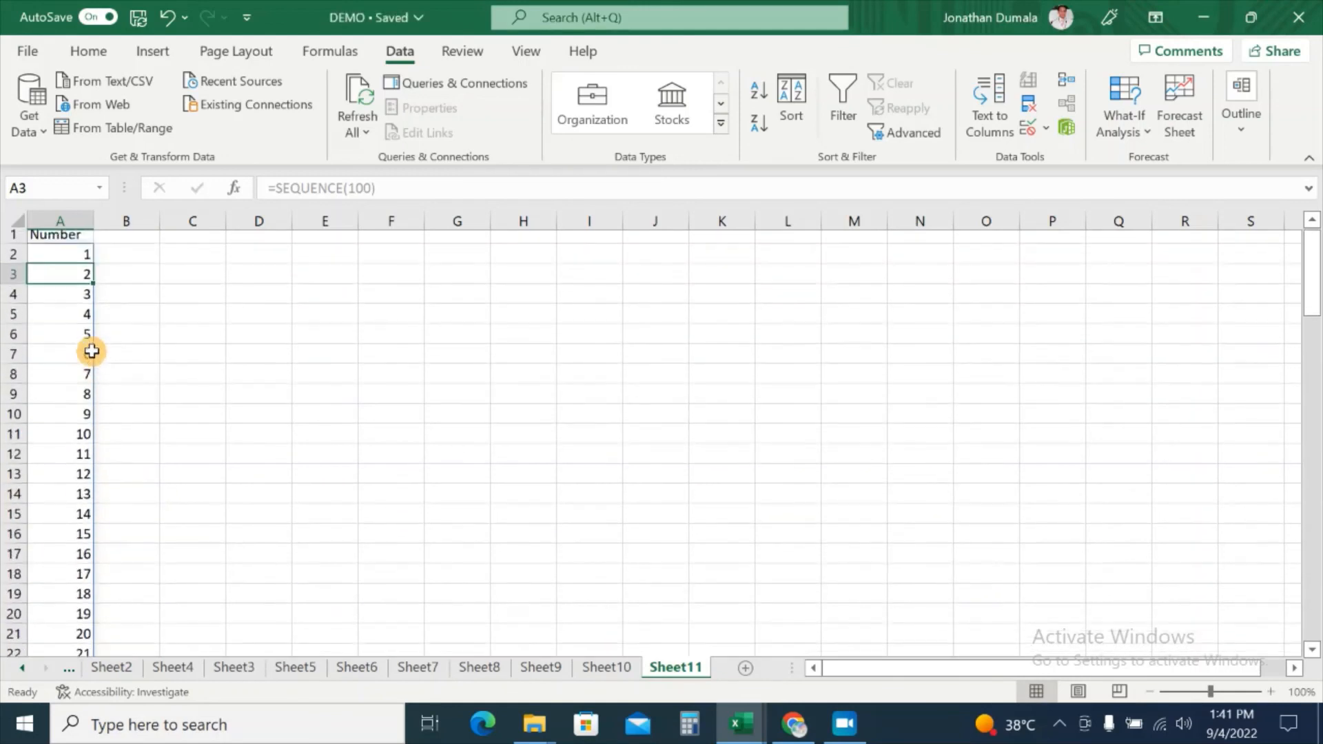
pyautogui.click(76, 261)
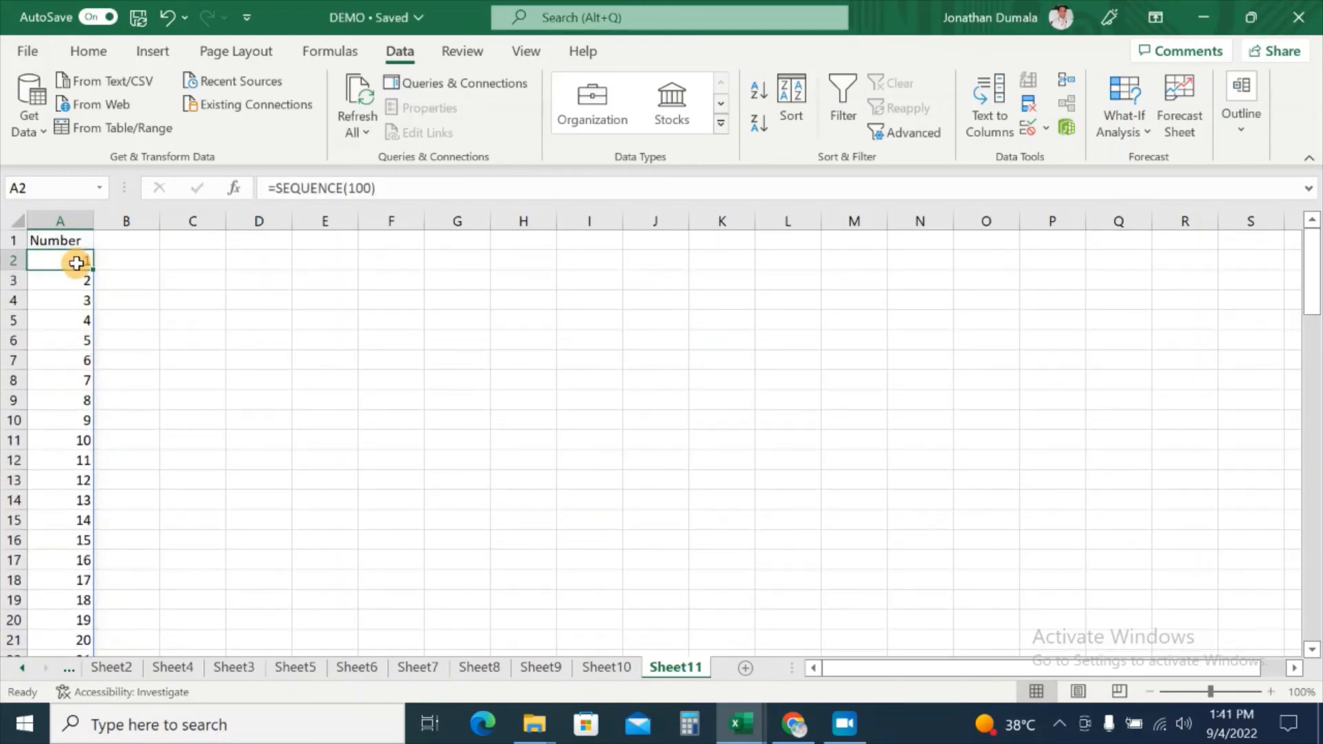